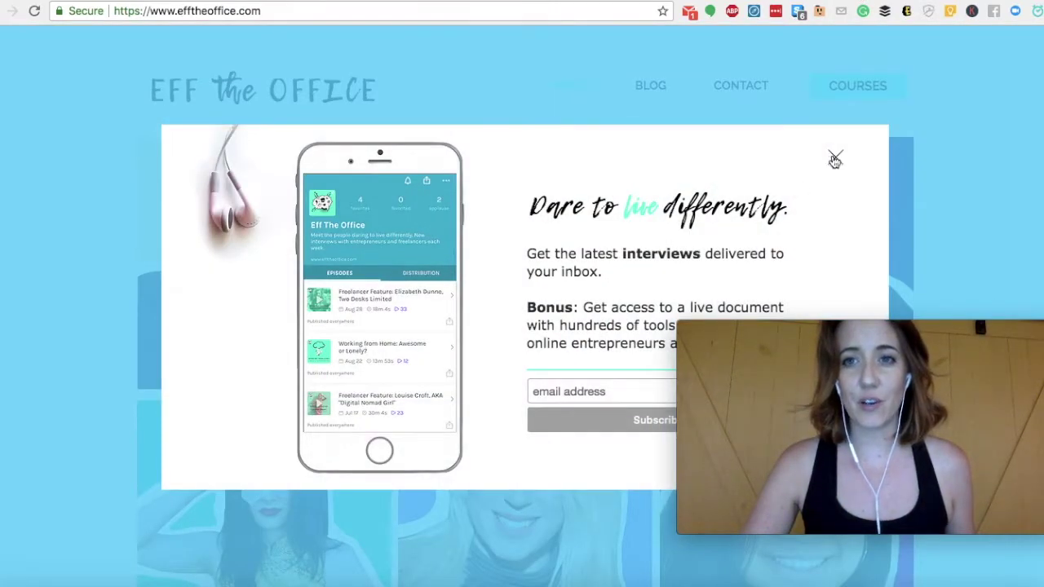
Dismiss the newsletter popup and start the Eff the Office interview quiz
{"action": "left_click", "coordinate": [836, 158]}
{"action": "scroll", "coordinate": [196, 306], "scroll_direction": "down", "scroll_amount": 15}
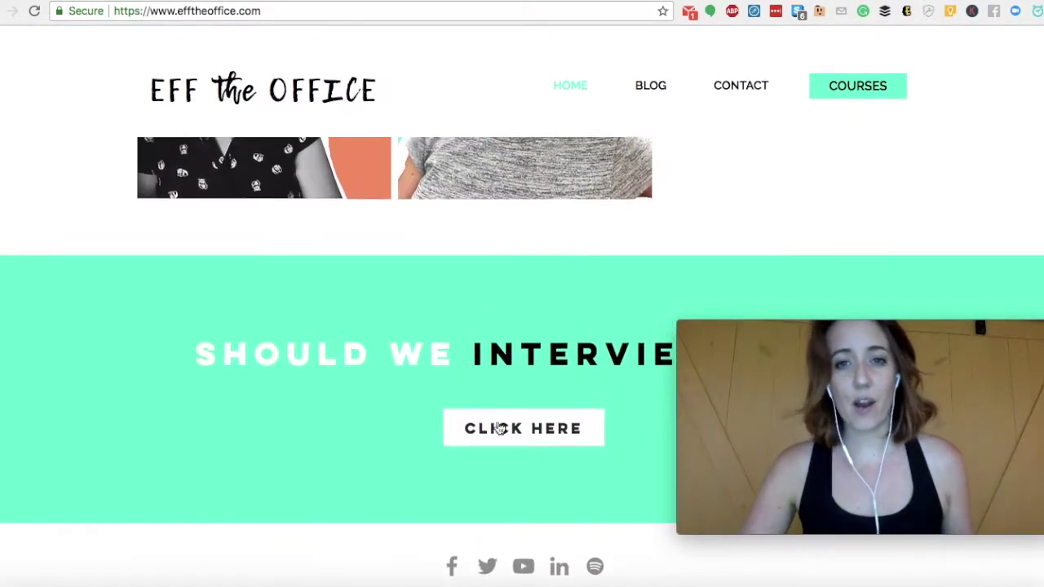
{"action": "left_click", "coordinate": [503, 431]}
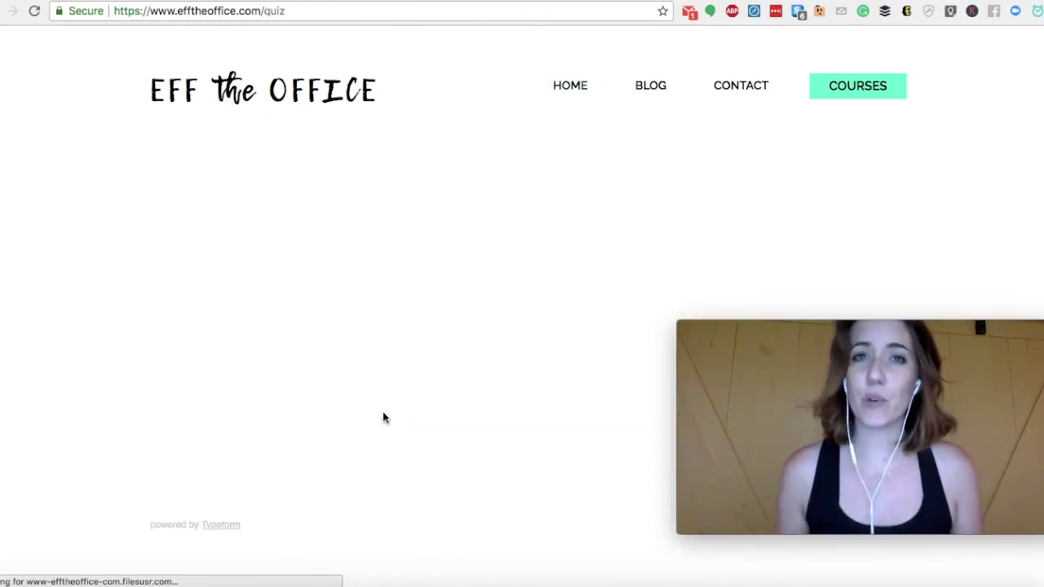
{"action": "mouse_move", "coordinate": [829, 328]}
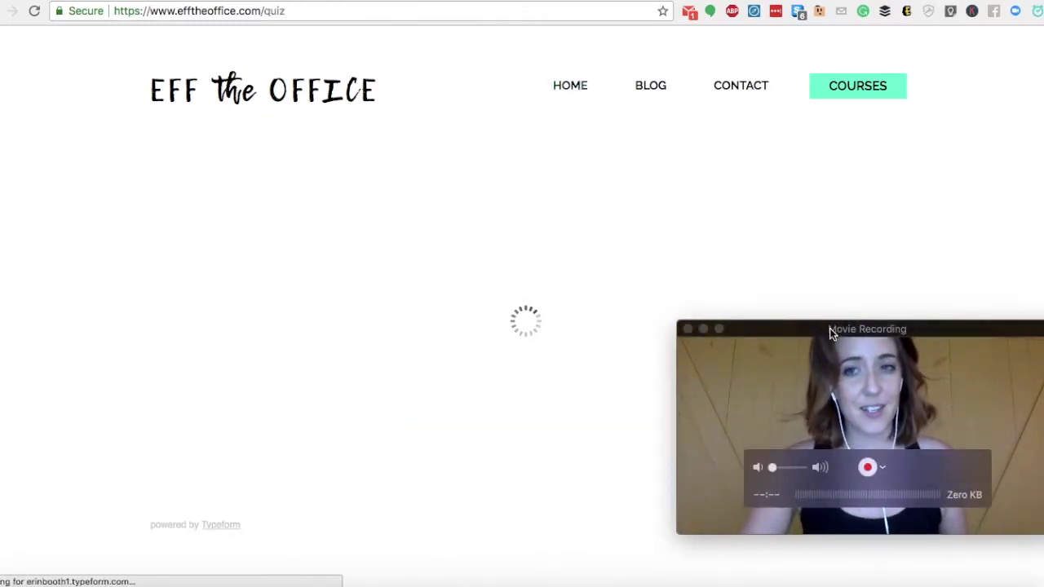
{"action": "left_click_drag", "start_coordinate": [830, 327], "coordinate": [835, 362]}
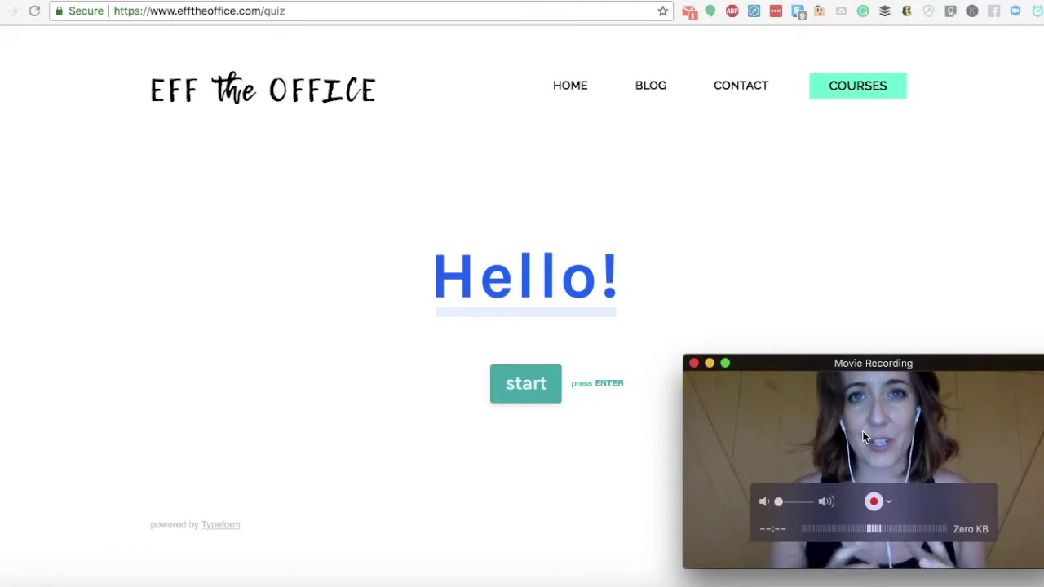
{"action": "left_click", "coordinate": [527, 388]}
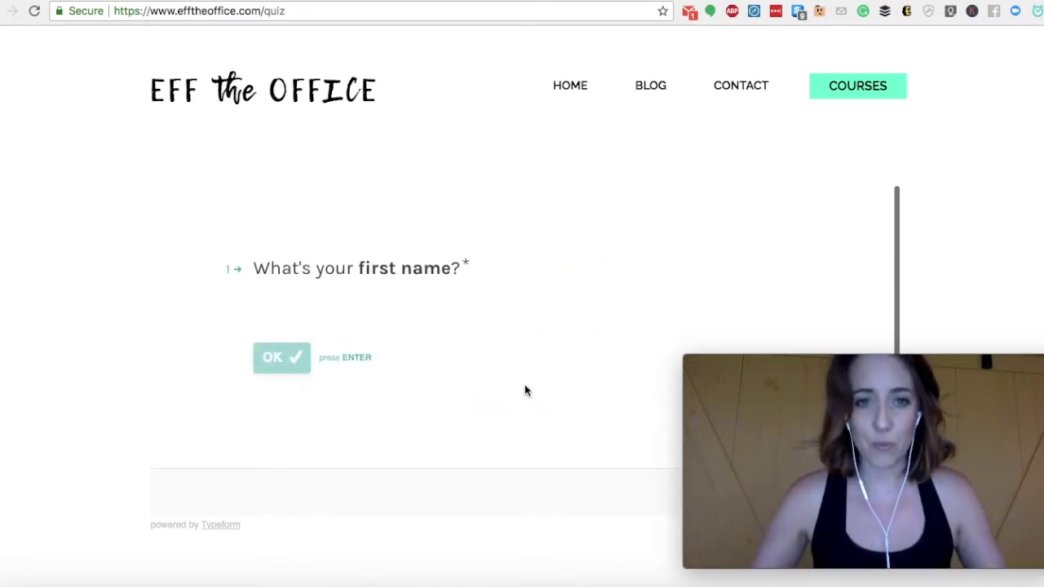
Answer the quiz with a first name, an email address and Home as preferred workplace
{"action": "type", "text": "Erin"}
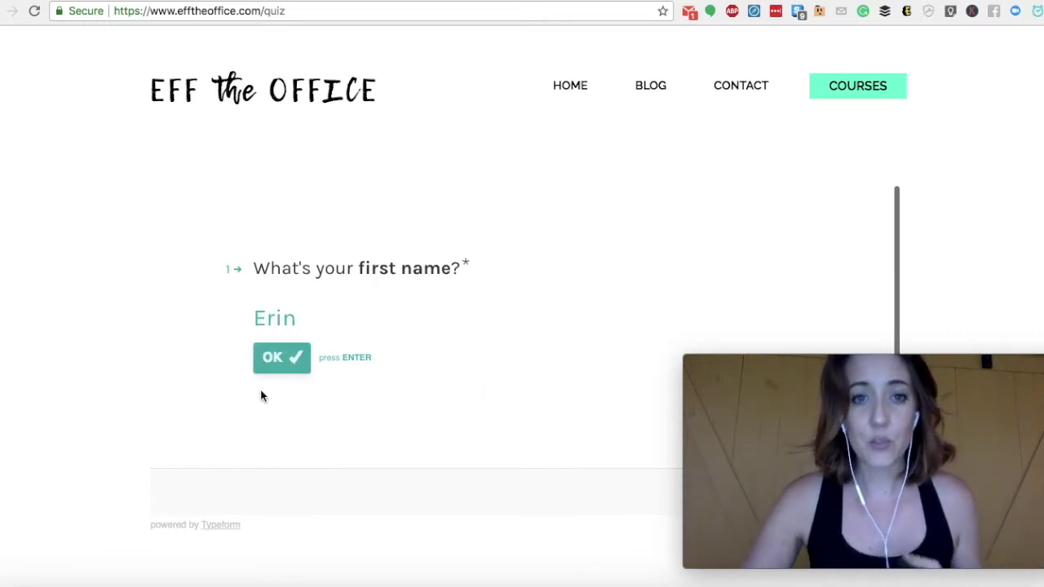
{"action": "left_click", "coordinate": [277, 359]}
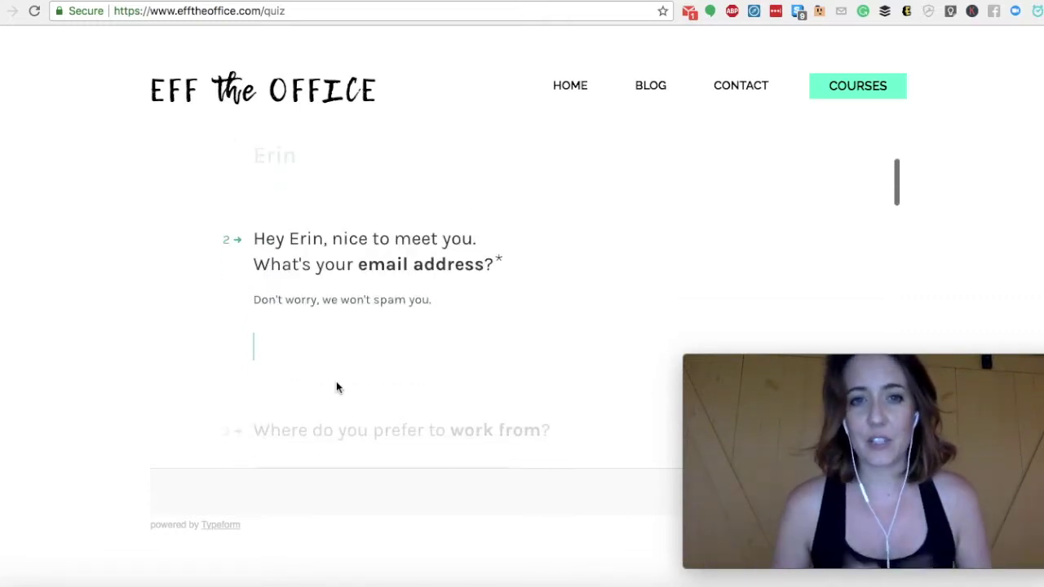
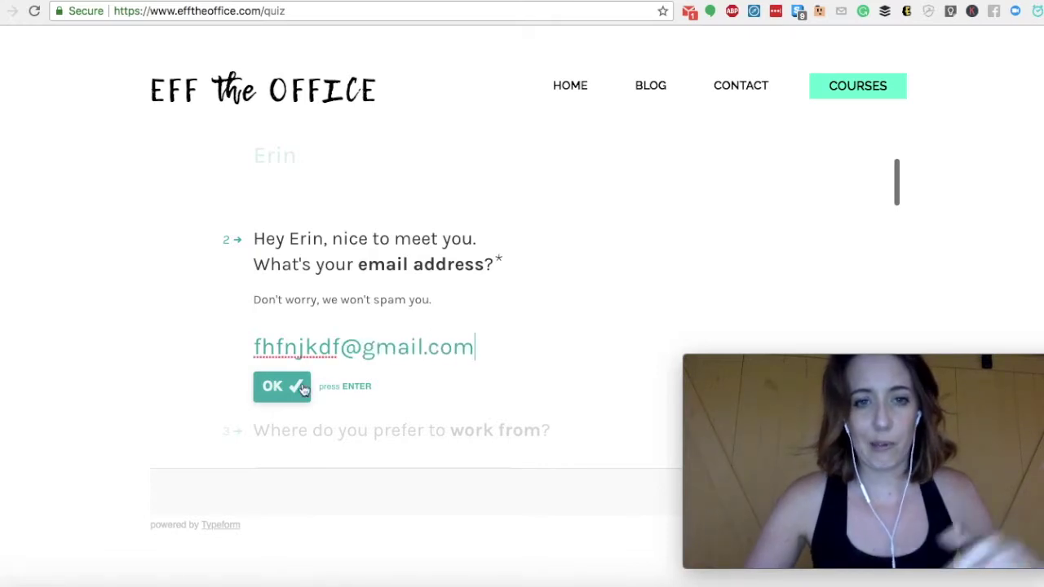
{"action": "left_click", "coordinate": [304, 388]}
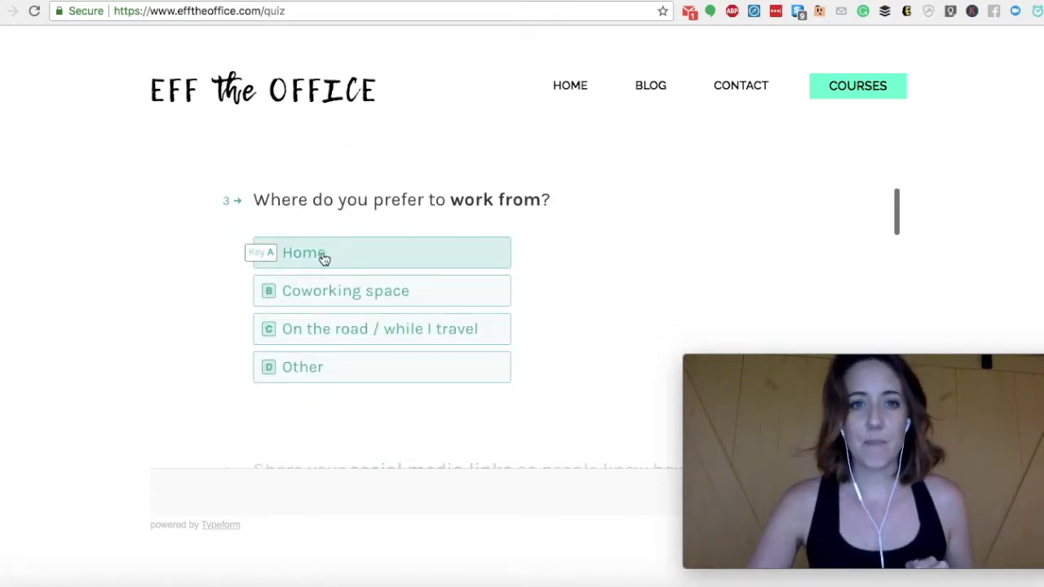
{"action": "left_click", "coordinate": [319, 254]}
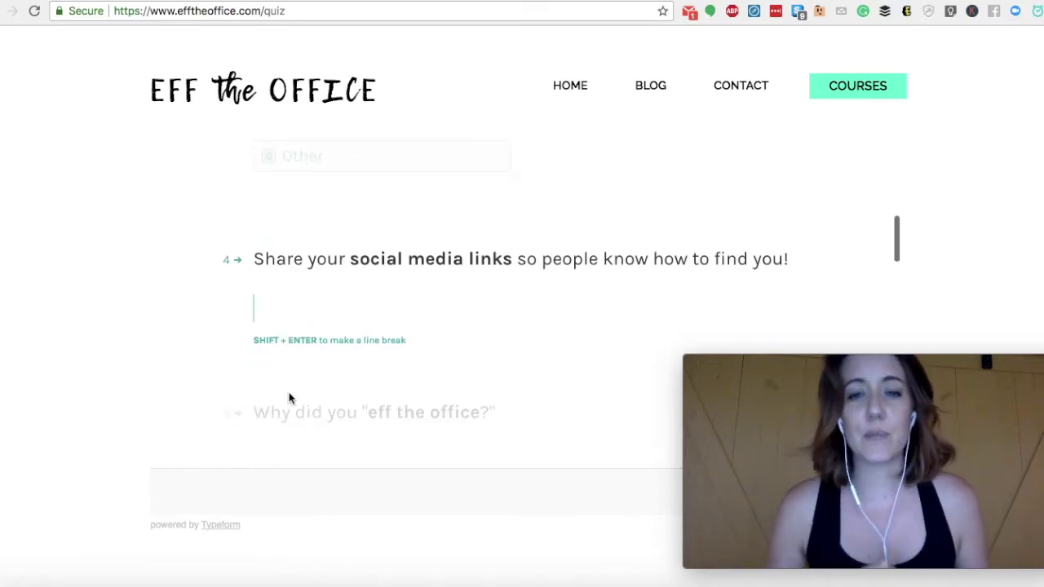
{"action": "scroll", "coordinate": [289, 397], "scroll_direction": "down", "scroll_amount": 1}
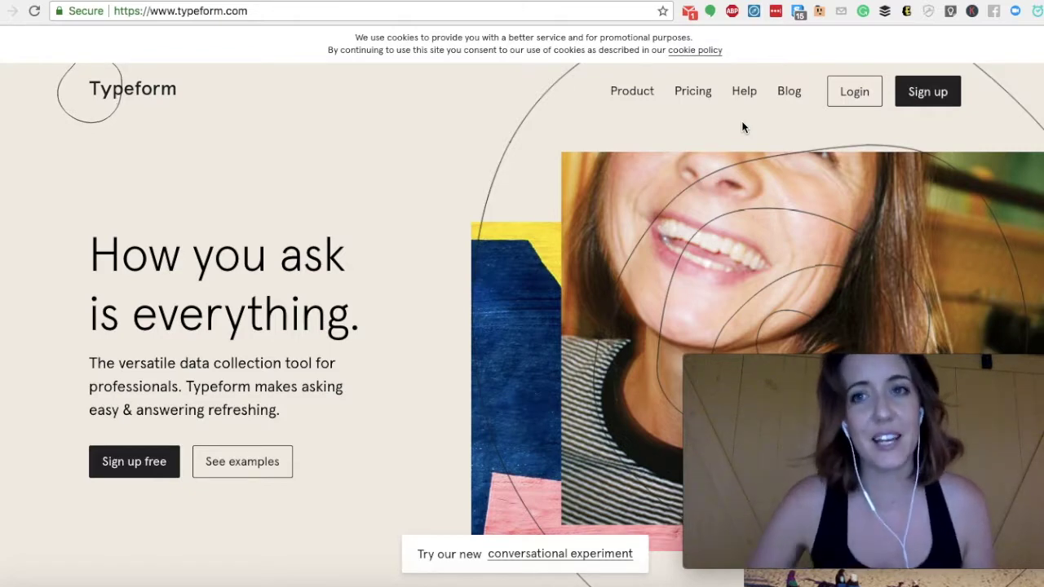
Sign up for a Typeform account and start a new typeform from My workspace
{"action": "left_click", "coordinate": [921, 95]}
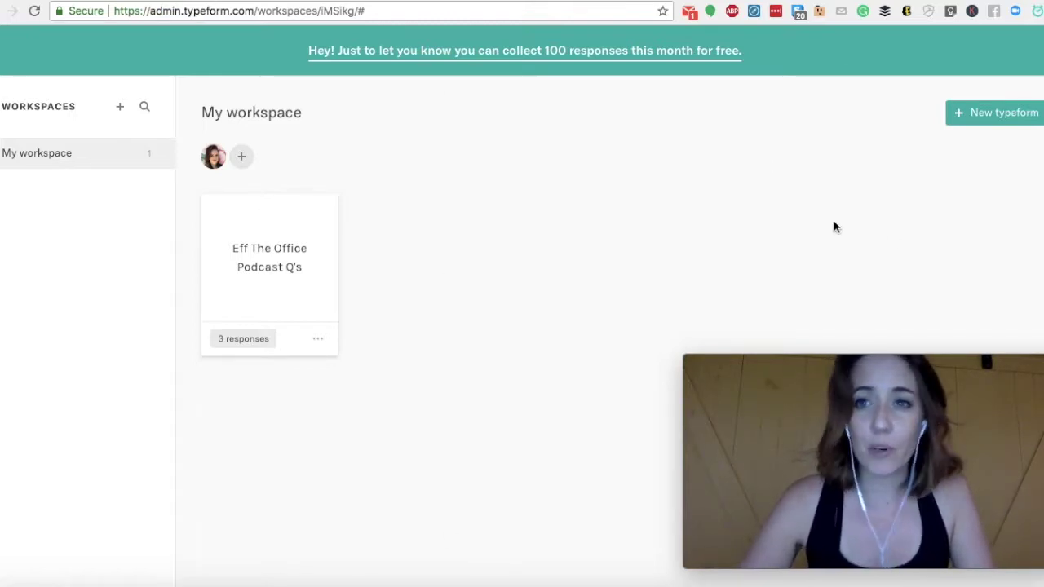
{"action": "left_click", "coordinate": [985, 119]}
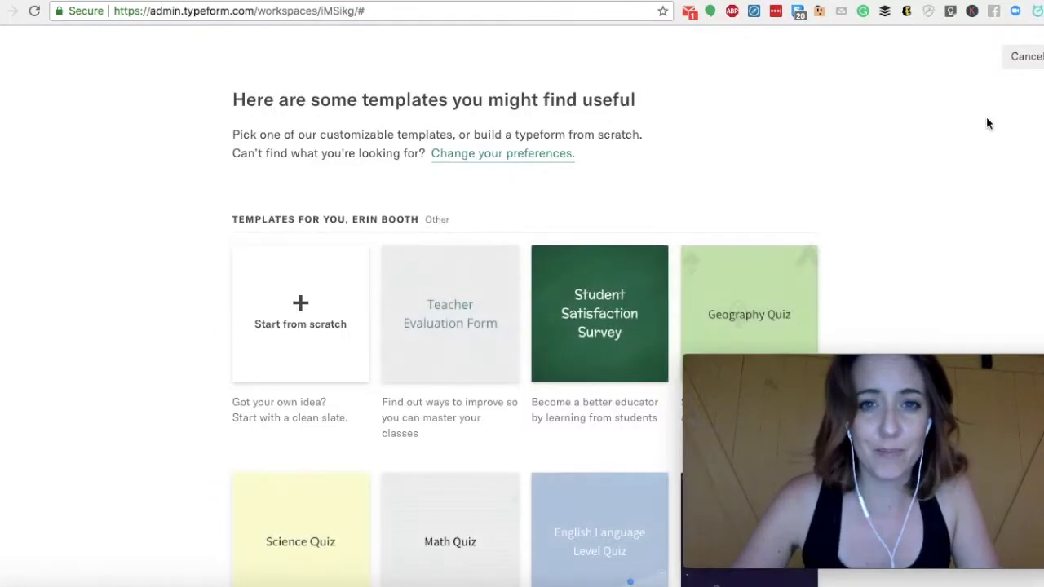
Browse the suggested templates and full Template gallery, then start a blank typeform from scratch
{"action": "scroll", "coordinate": [152, 364], "scroll_direction": "down", "scroll_amount": 1}
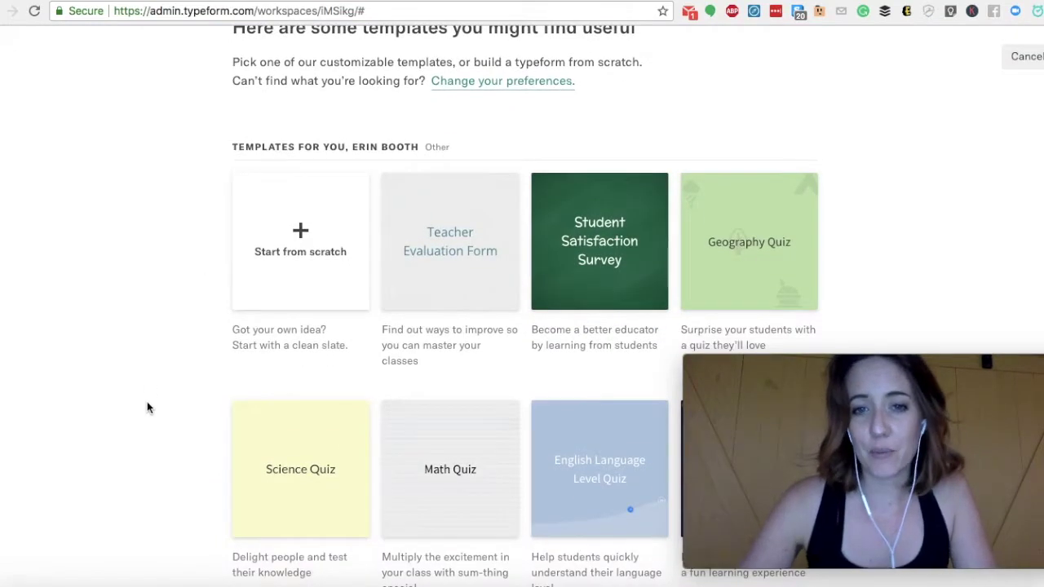
{"action": "scroll", "coordinate": [147, 404], "scroll_direction": "down", "scroll_amount": 3}
{"action": "scroll", "coordinate": [148, 402], "scroll_direction": "down", "scroll_amount": 2}
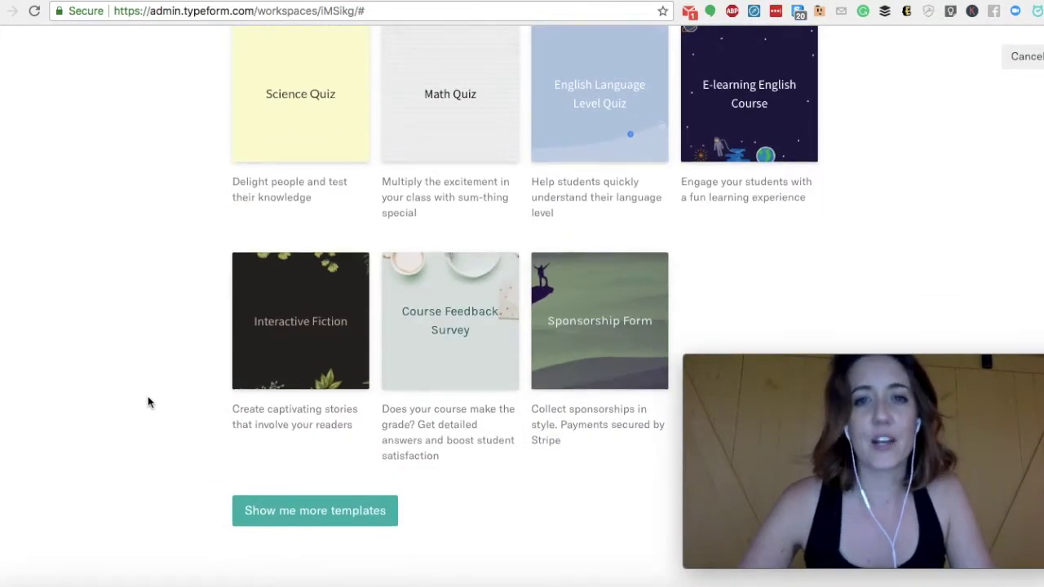
{"action": "scroll", "coordinate": [149, 400], "scroll_direction": "up", "scroll_amount": 3}
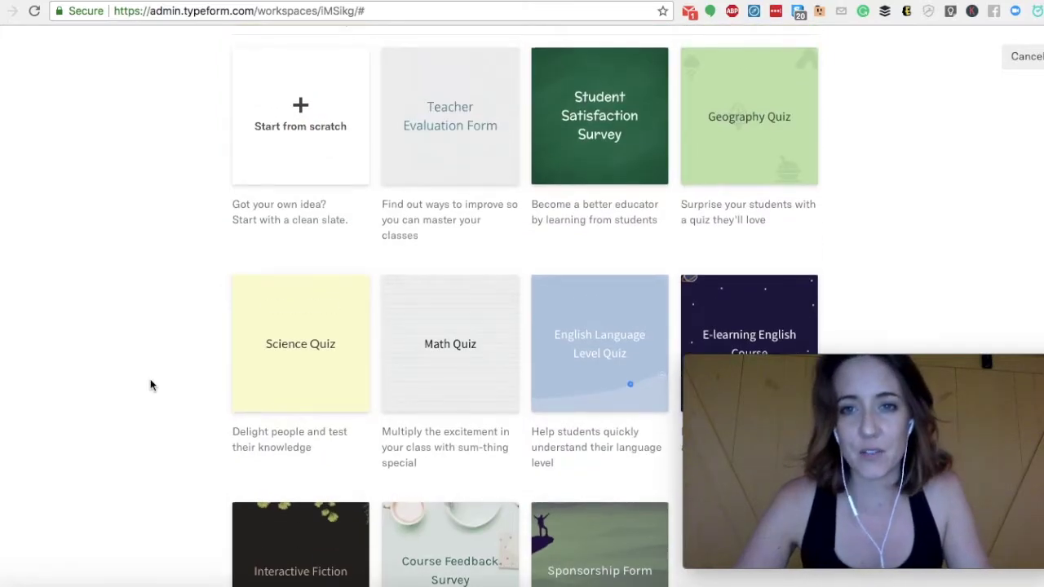
{"action": "scroll", "coordinate": [151, 385], "scroll_direction": "down", "scroll_amount": 3}
{"action": "scroll", "coordinate": [151, 384], "scroll_direction": "up", "scroll_amount": 4}
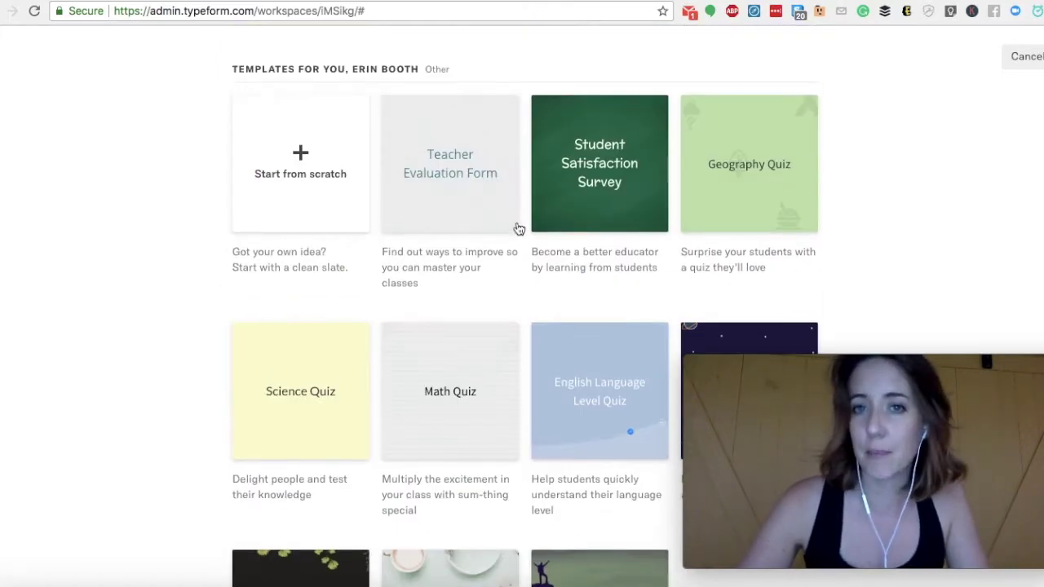
{"action": "scroll", "coordinate": [67, 503], "scroll_direction": "down", "scroll_amount": 1}
{"action": "scroll", "coordinate": [67, 503], "scroll_direction": "down", "scroll_amount": 3}
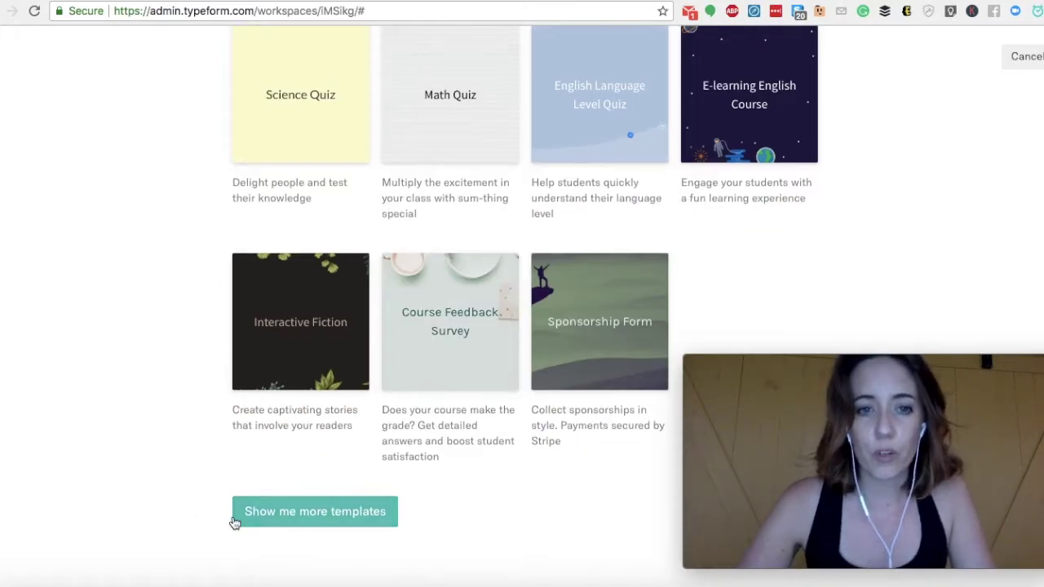
{"action": "left_click", "coordinate": [146, 504]}
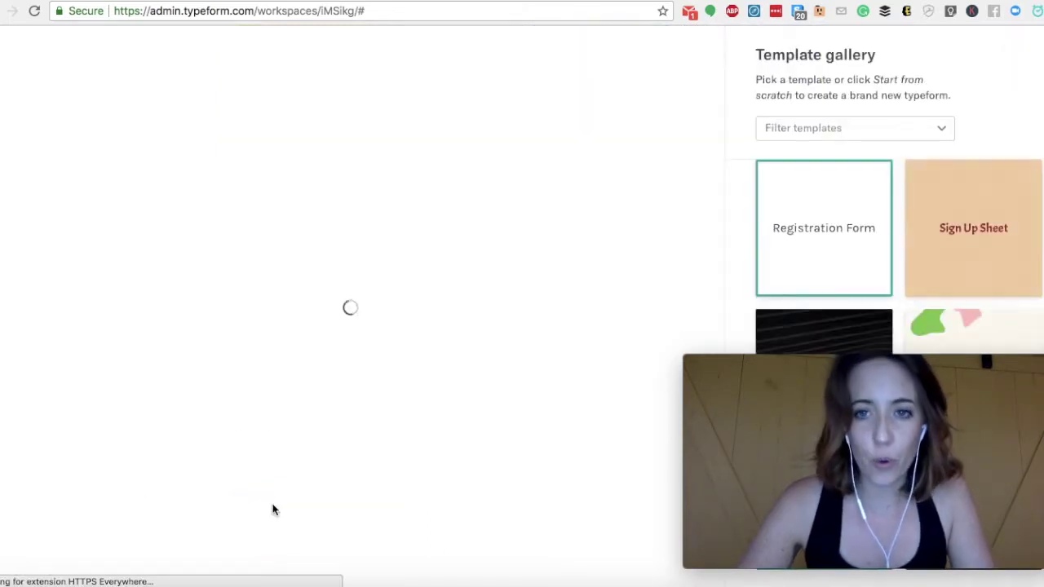
{"action": "left_click_drag", "start_coordinate": [878, 363], "coordinate": [875, 500]}
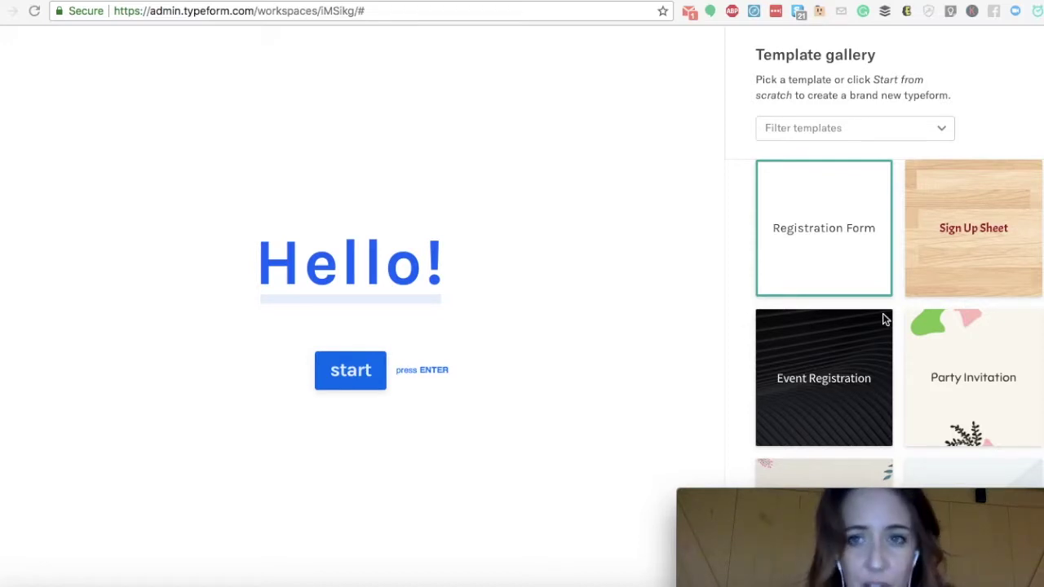
{"action": "scroll", "coordinate": [871, 343], "scroll_direction": "down", "scroll_amount": 5}
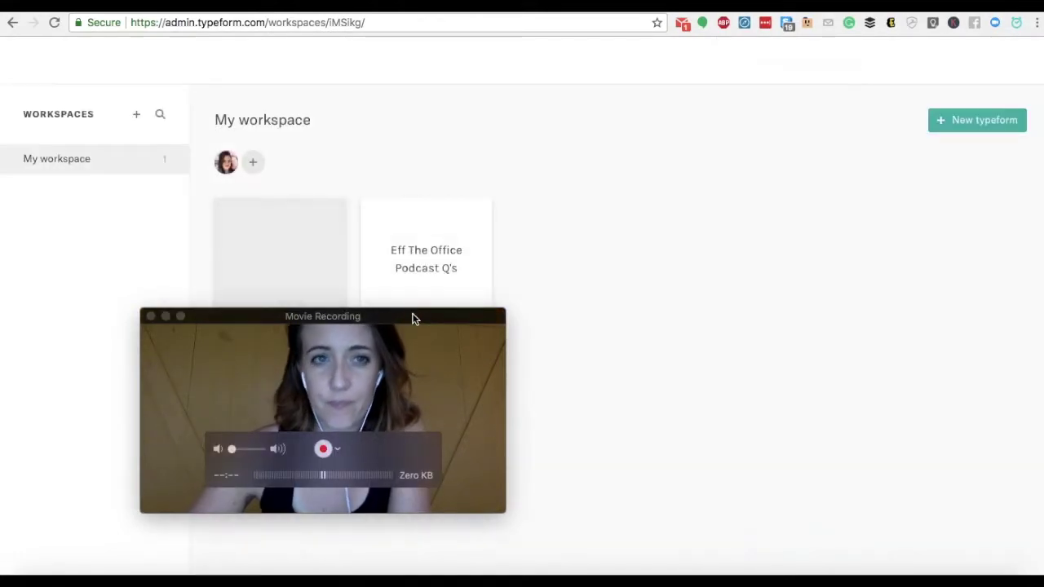
{"action": "left_click_drag", "start_coordinate": [330, 317], "coordinate": [832, 332]}
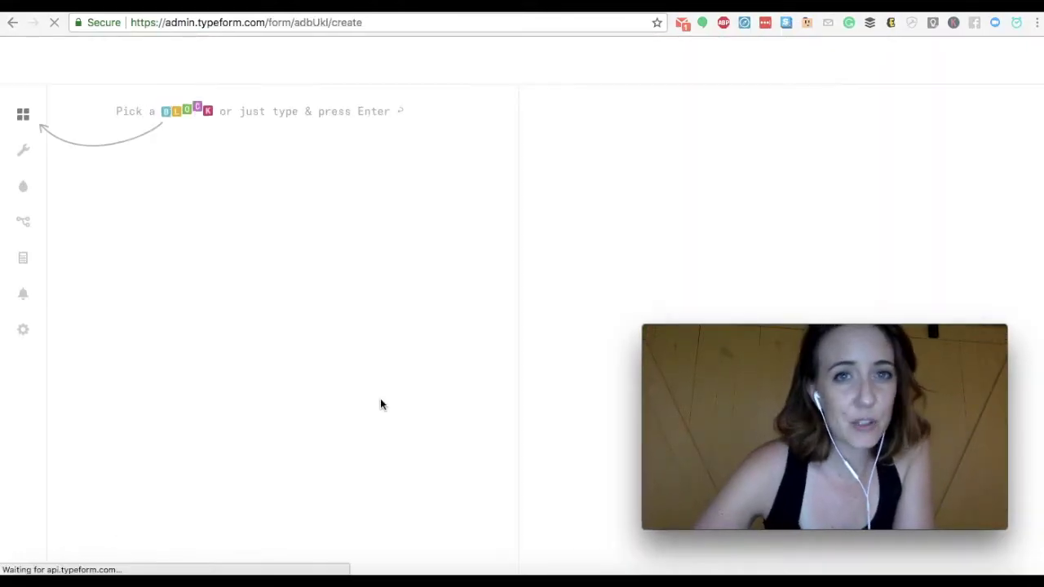
Add a Welcome Screen reading 'Hello.'
{"action": "left_click", "coordinate": [22, 117]}
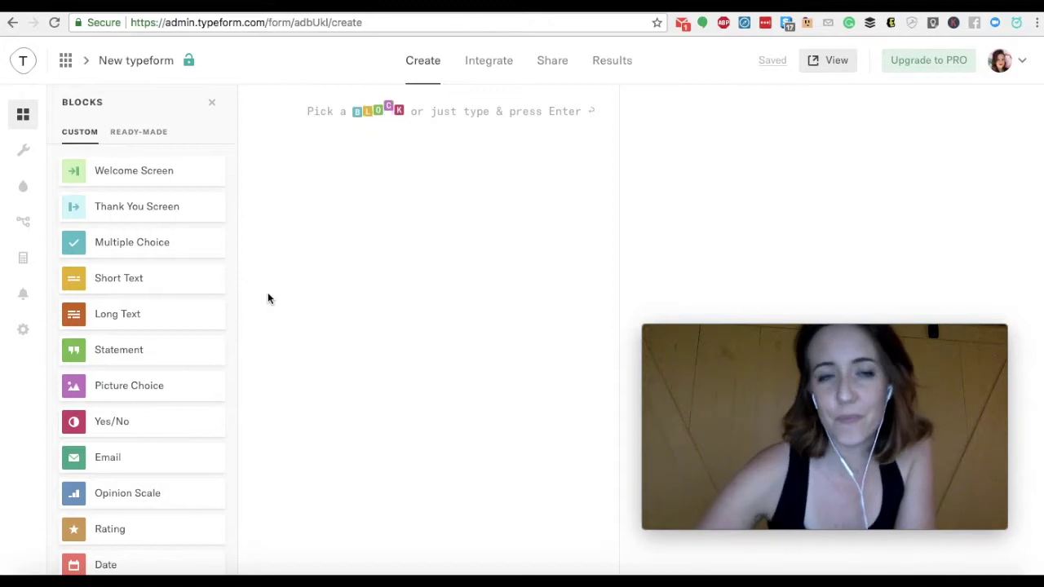
{"action": "left_click", "coordinate": [112, 172]}
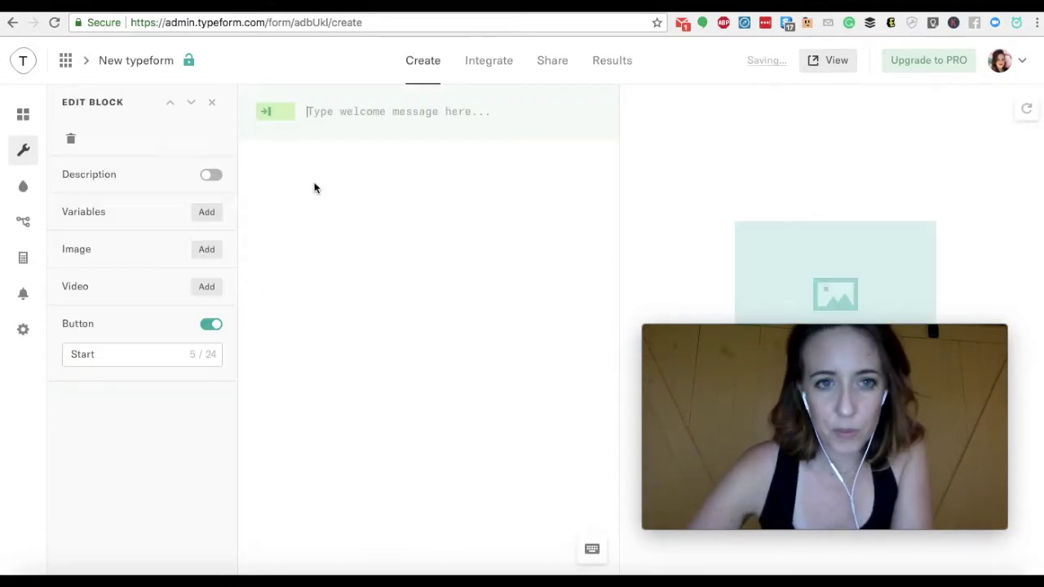
{"action": "type", "text": "Hello."}
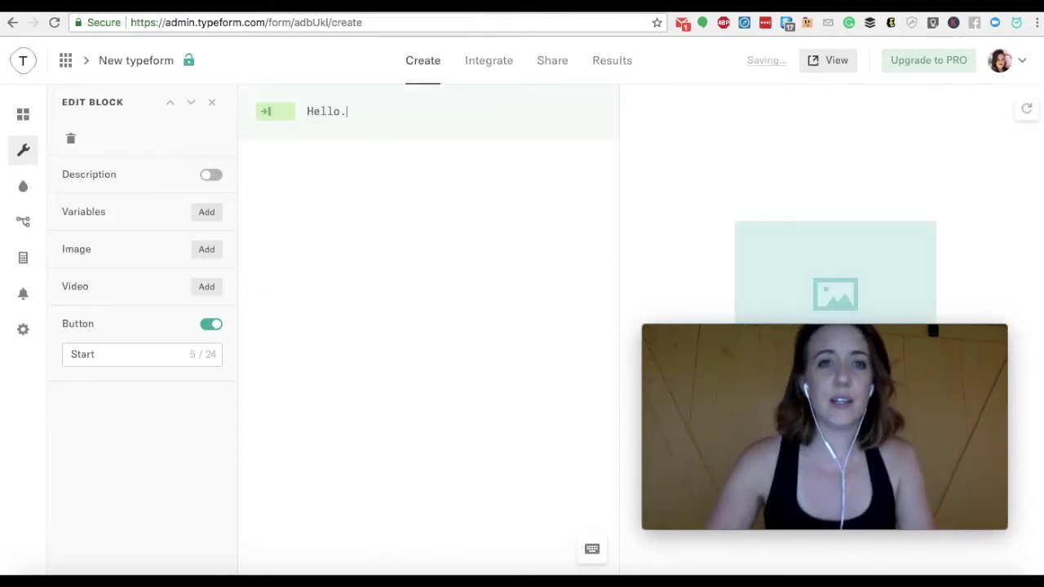
Add a multiple choice question 'What sort of services are you looking for?'
{"action": "left_click", "coordinate": [284, 174]}
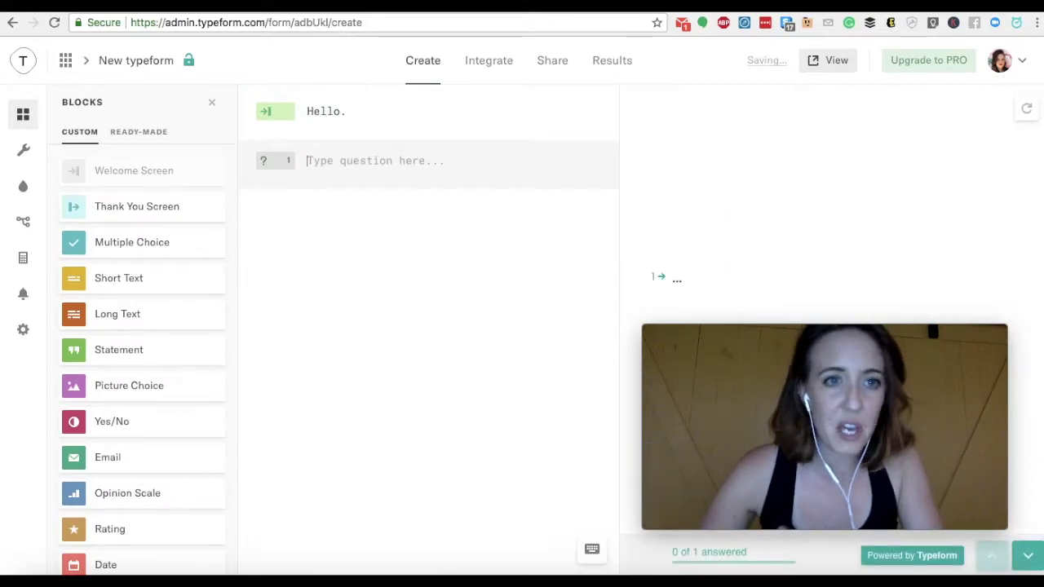
{"action": "left_click_drag", "start_coordinate": [133, 240], "coordinate": [357, 165]}
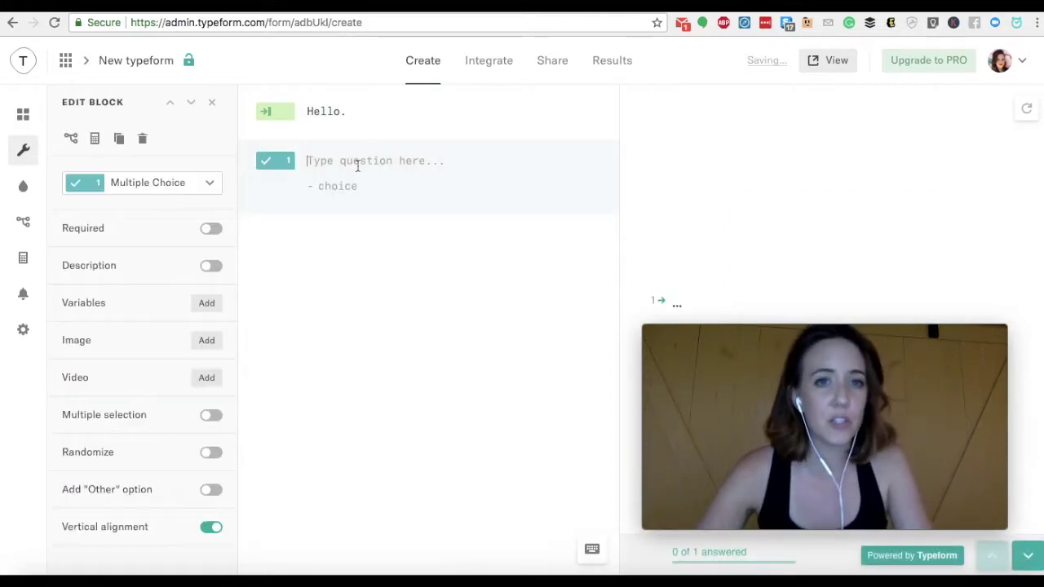
{"action": "type", "text": "What sor"}
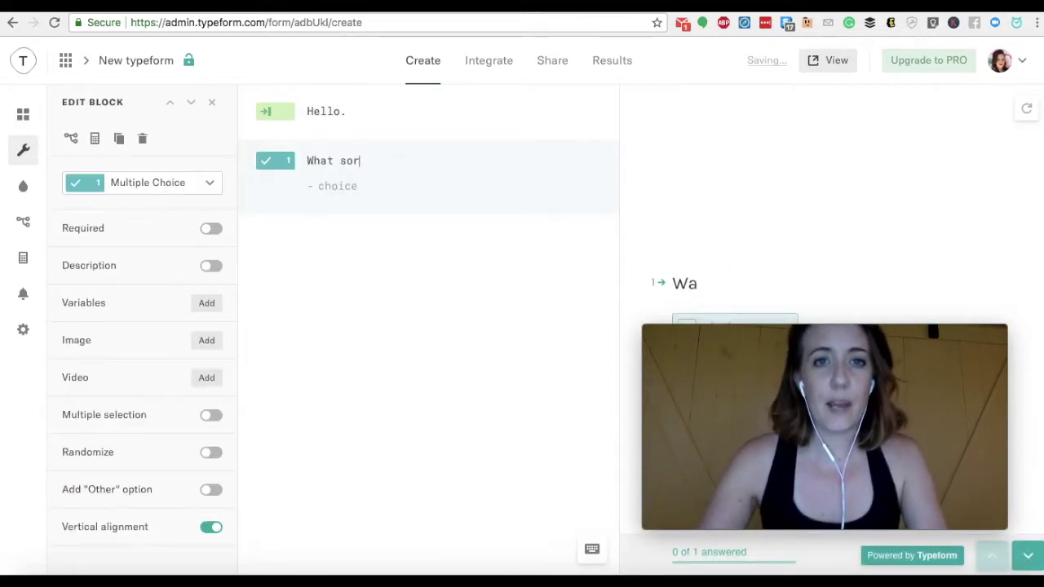
{"action": "type", "text": "t of services are"}
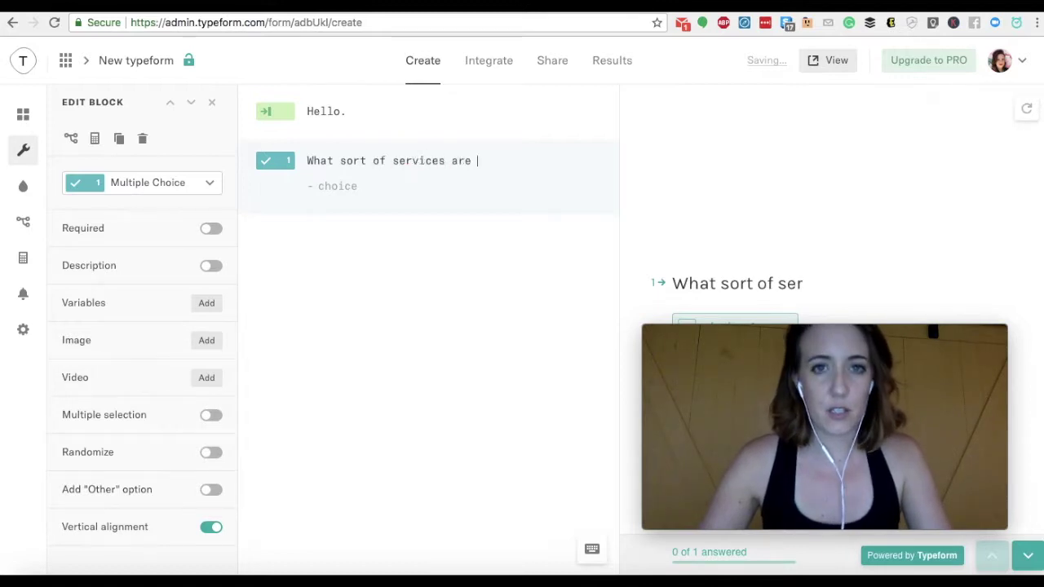
{"action": "type", "text": " you lo"}
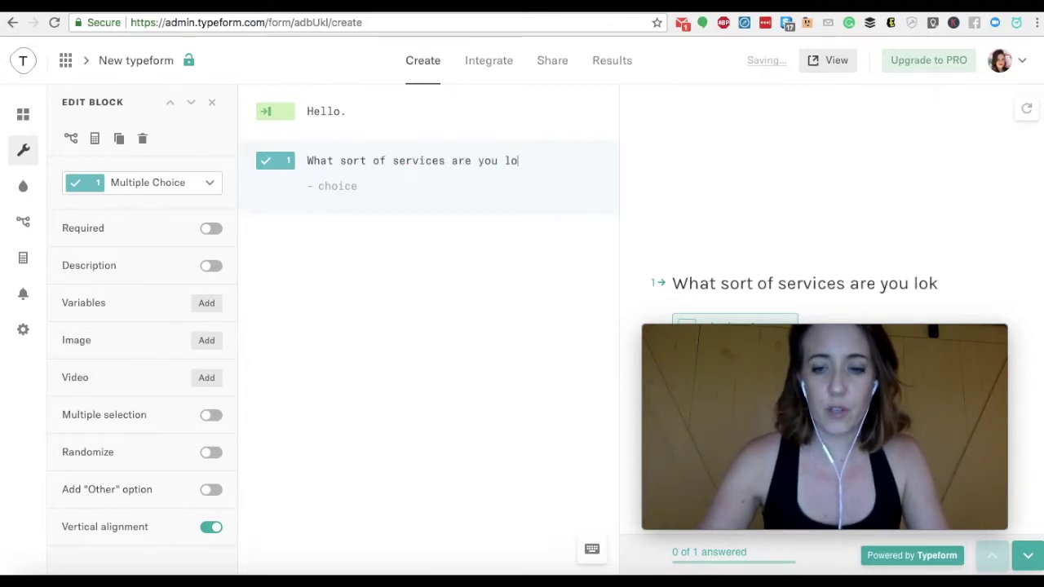
{"action": "type", "text": "iking for?"}
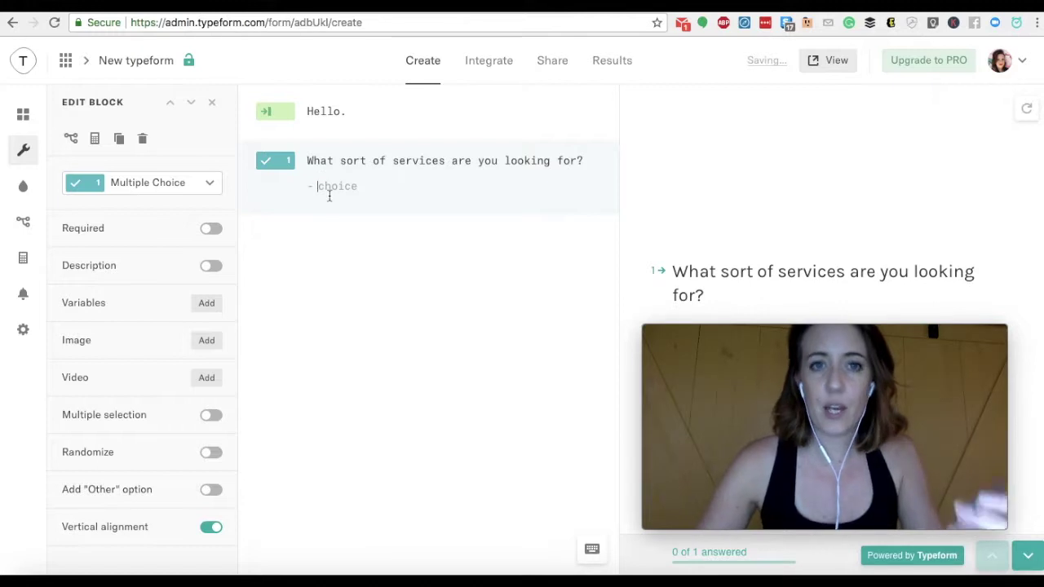
{"action": "type", "text": "A"}
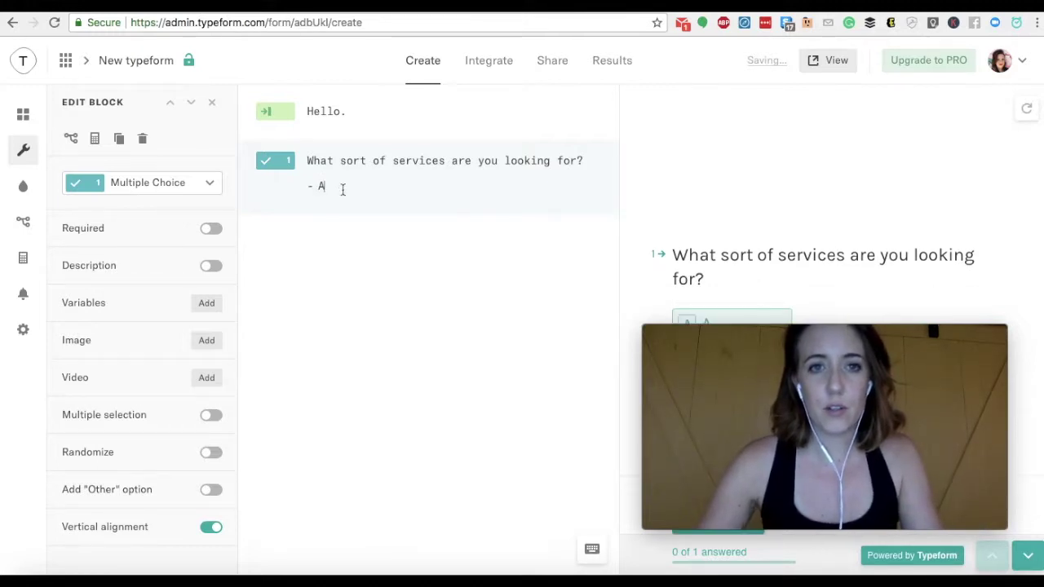
Enter A, B and C as the question's answer choices
{"action": "key", "text": "Return"}
{"action": "type", "text": "B"}
{"action": "key", "text": "Return"}
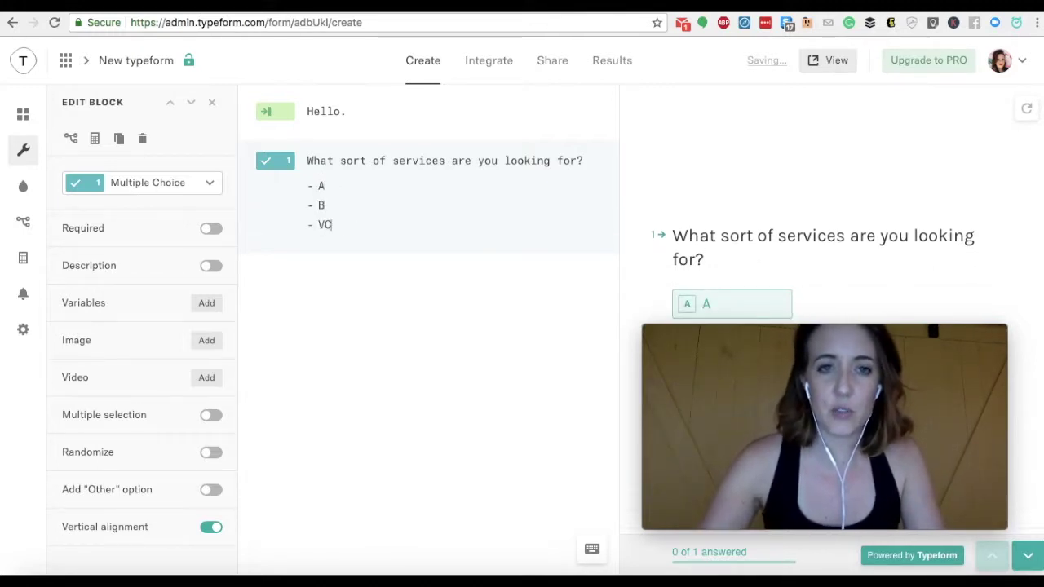
{"action": "type", "text": "V"}
{"action": "key", "text": "BackSpace"}
{"action": "type", "text": "C"}
{"action": "key", "text": "Return"}
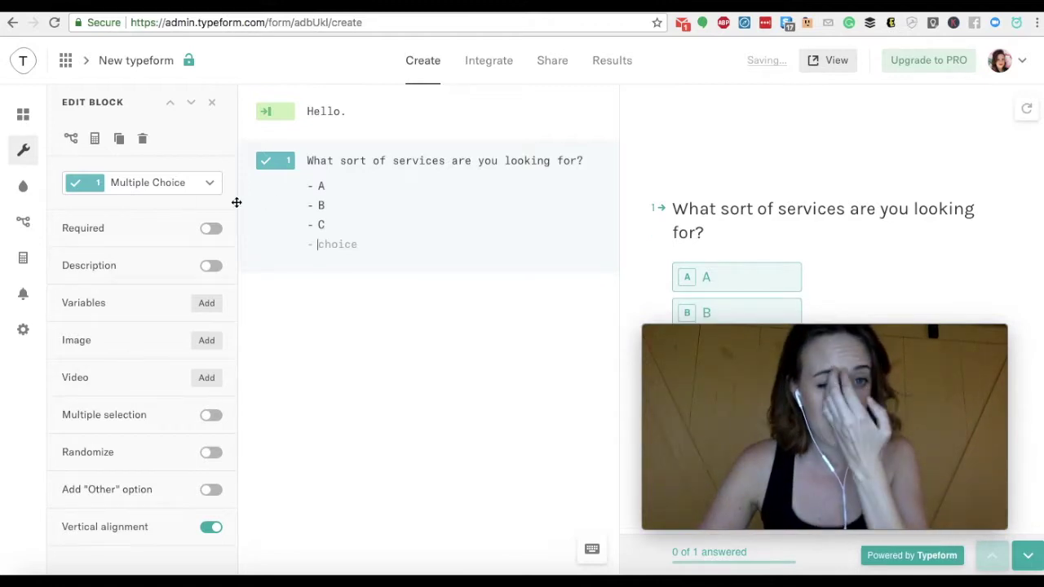
{"action": "left_click", "coordinate": [212, 102]}
Add a dropdown 'What sort of budget are you working with?' offering $0 - $5k / month and $5k - $10k
{"action": "left_click", "coordinate": [23, 114]}
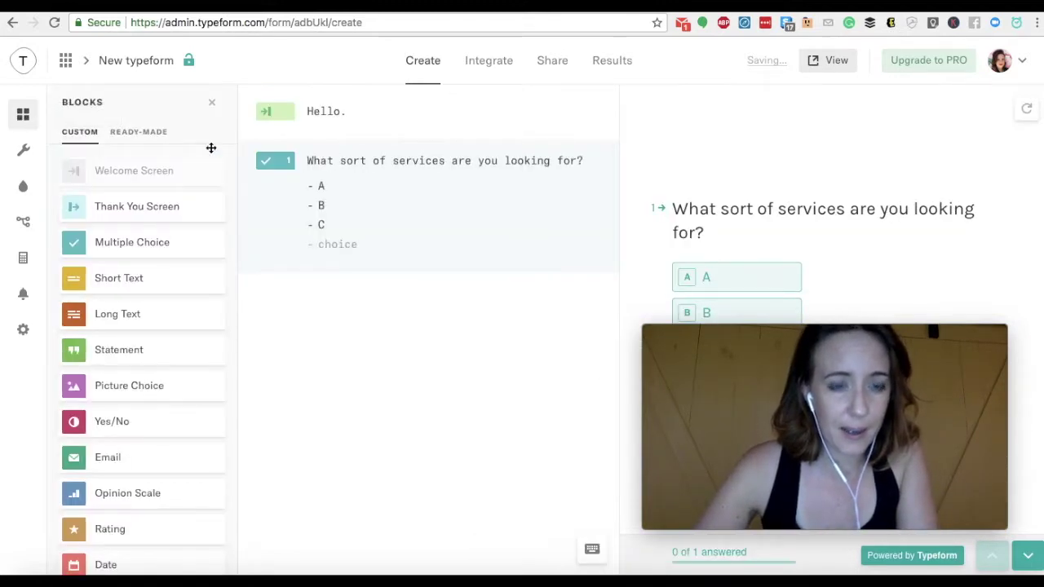
{"action": "scroll", "coordinate": [122, 312], "scroll_direction": "down", "scroll_amount": 5}
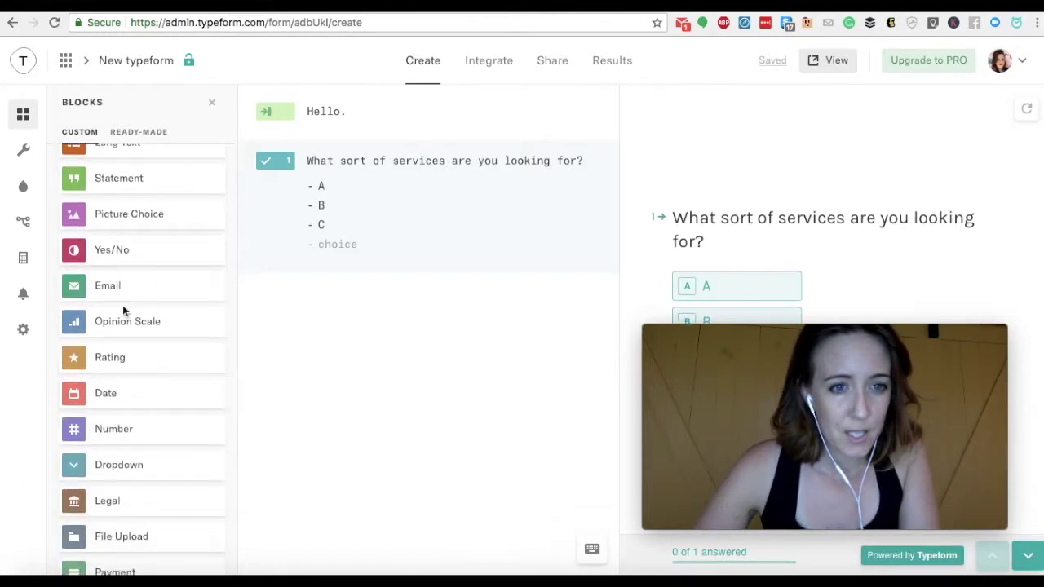
{"action": "scroll", "coordinate": [122, 311], "scroll_direction": "down", "scroll_amount": 2}
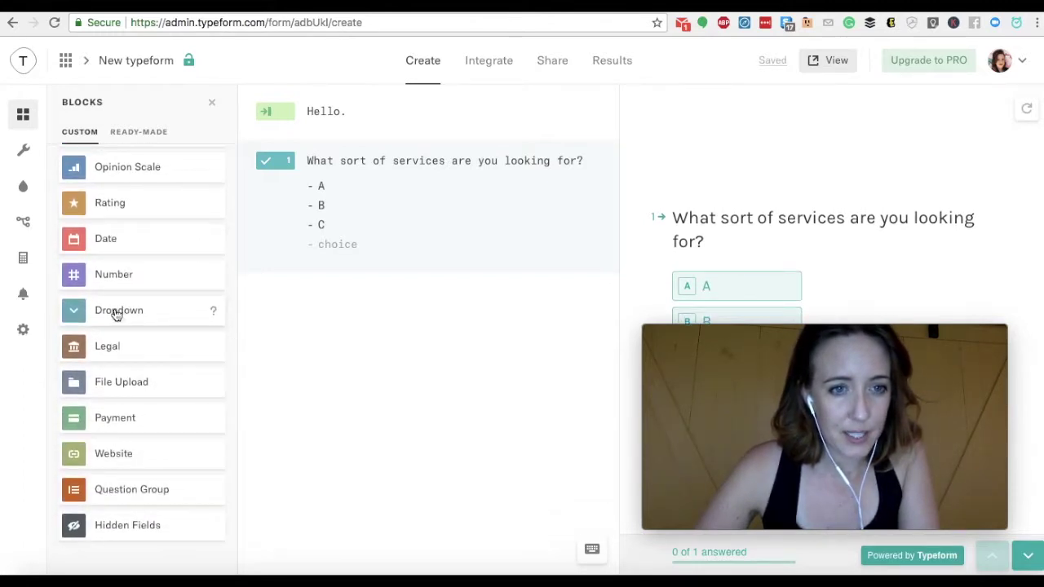
{"action": "left_click", "coordinate": [115, 316]}
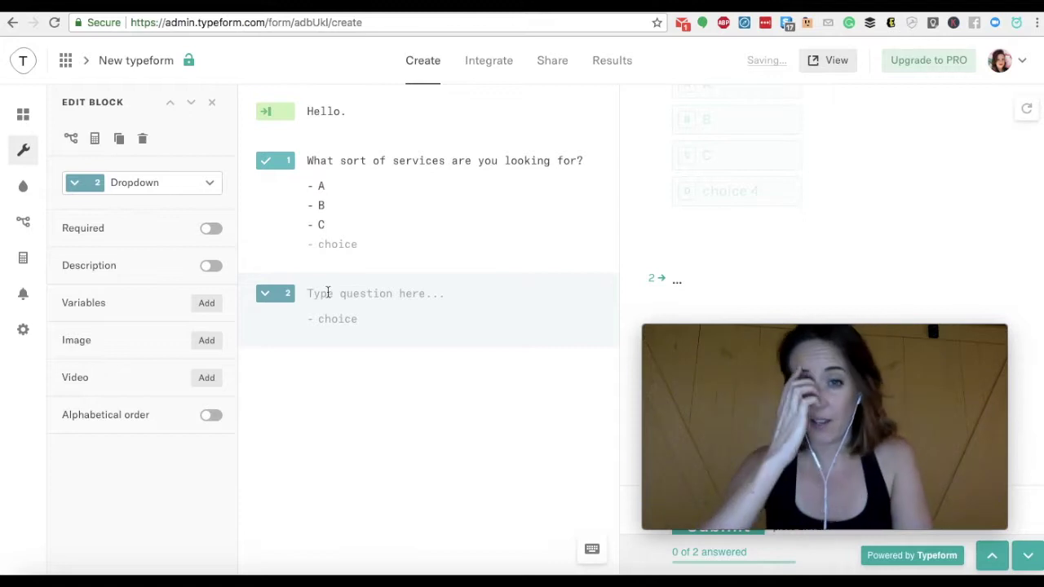
{"action": "type", "text": "What sort of budget are you working with?"}
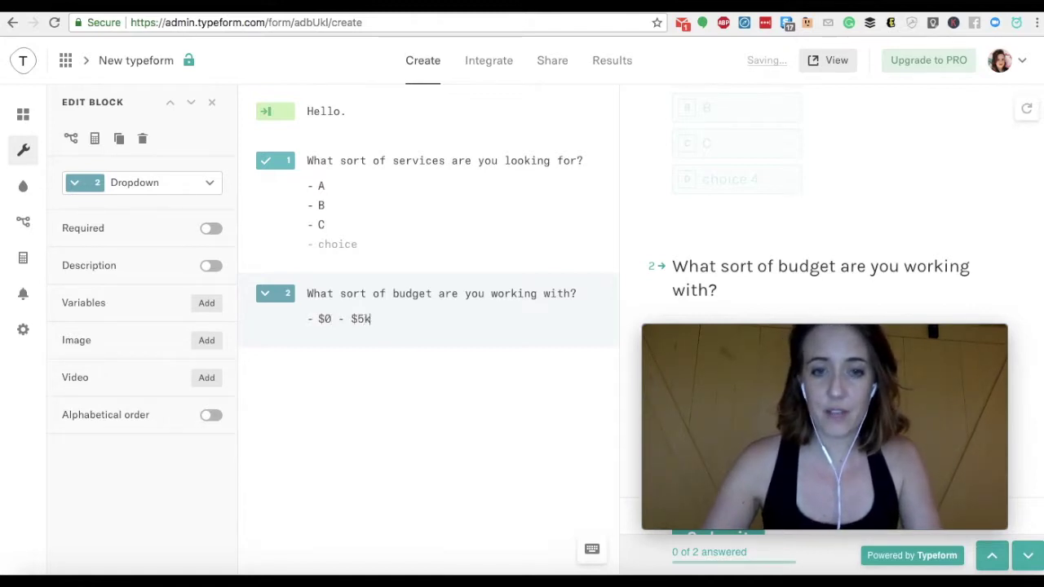
{"action": "key", "text": "Return"}
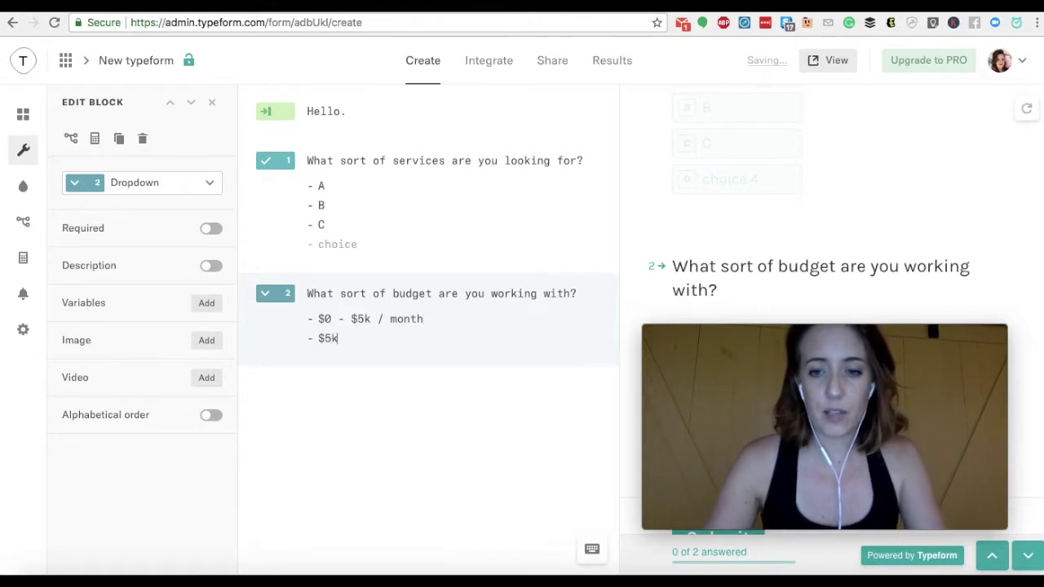
{"action": "type", "text": "k"}
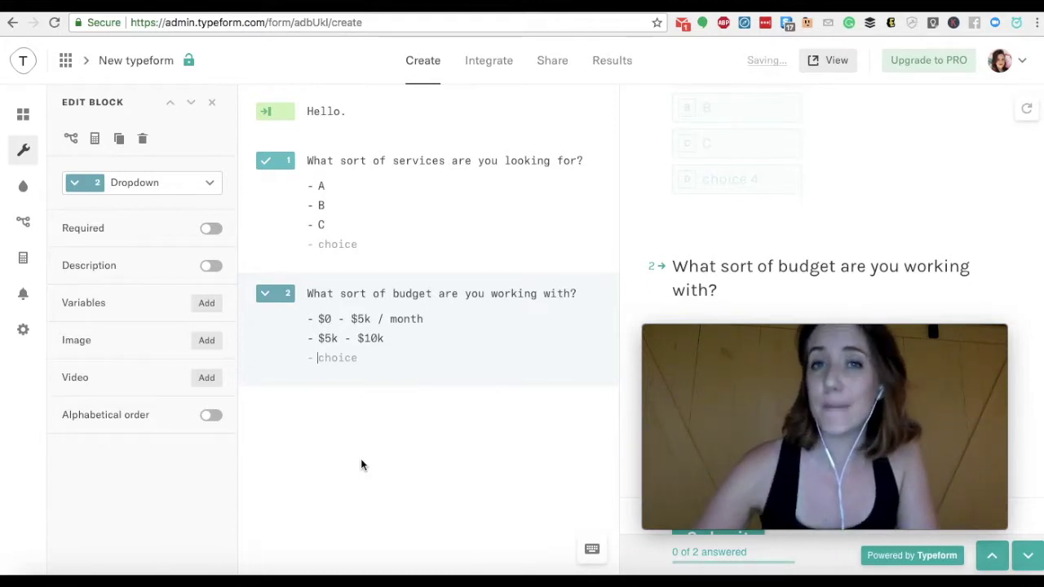
{"action": "left_click", "coordinate": [22, 117]}
Submit a test response in the form preview and bring up the public themes list
{"action": "scroll", "coordinate": [112, 460], "scroll_direction": "down", "scroll_amount": 5}
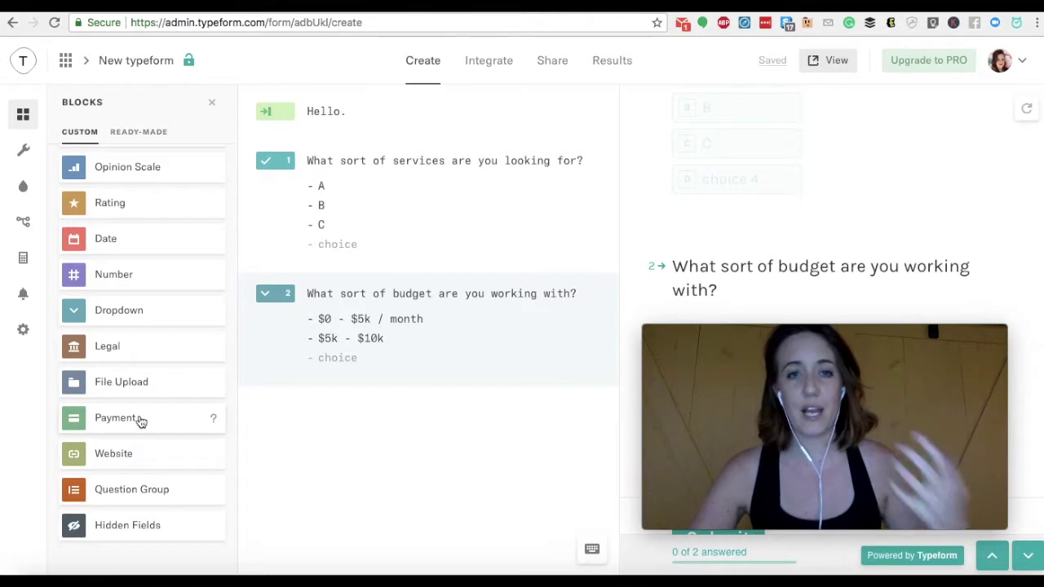
{"action": "scroll", "coordinate": [220, 375], "scroll_direction": "up", "scroll_amount": 5}
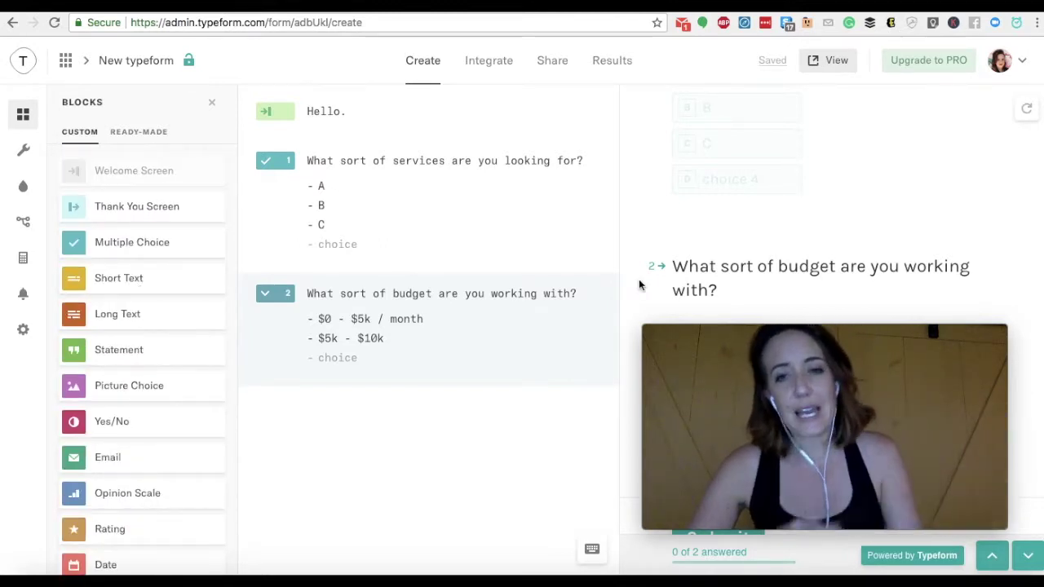
{"action": "left_click_drag", "start_coordinate": [755, 329], "coordinate": [182, 308]}
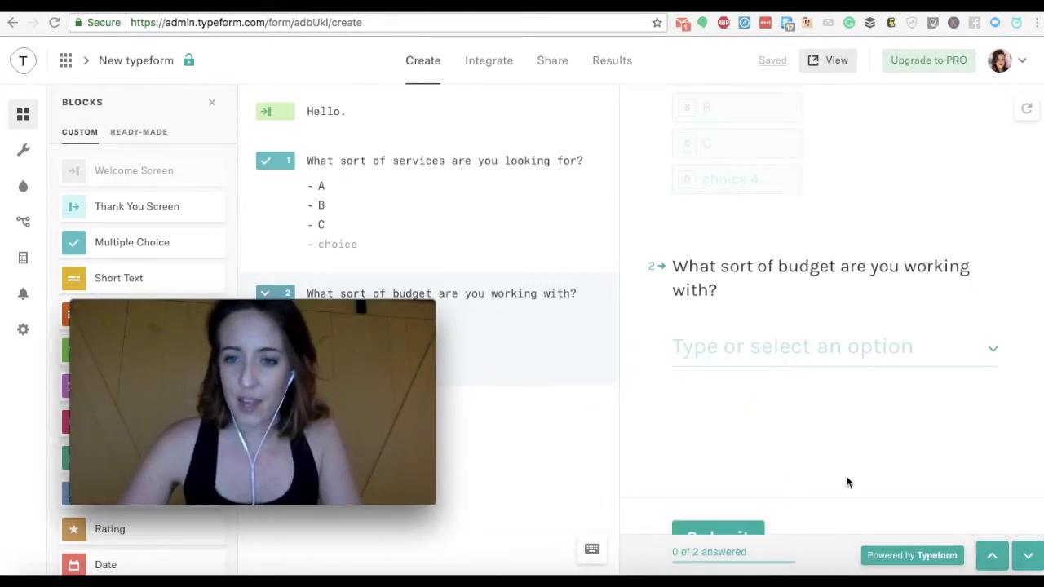
{"action": "scroll", "coordinate": [846, 481], "scroll_direction": "down", "scroll_amount": 2}
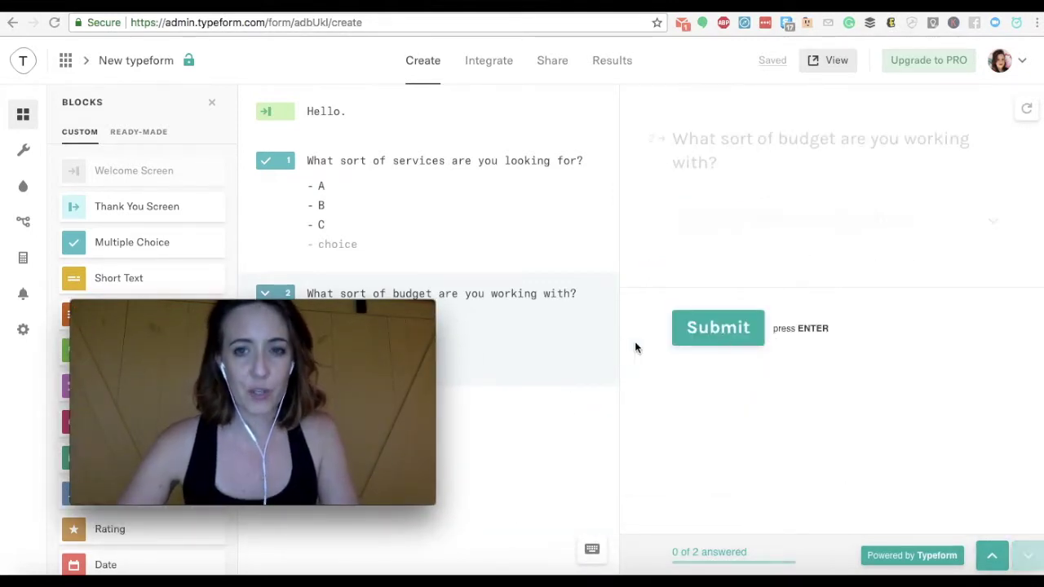
{"action": "left_click", "coordinate": [708, 329]}
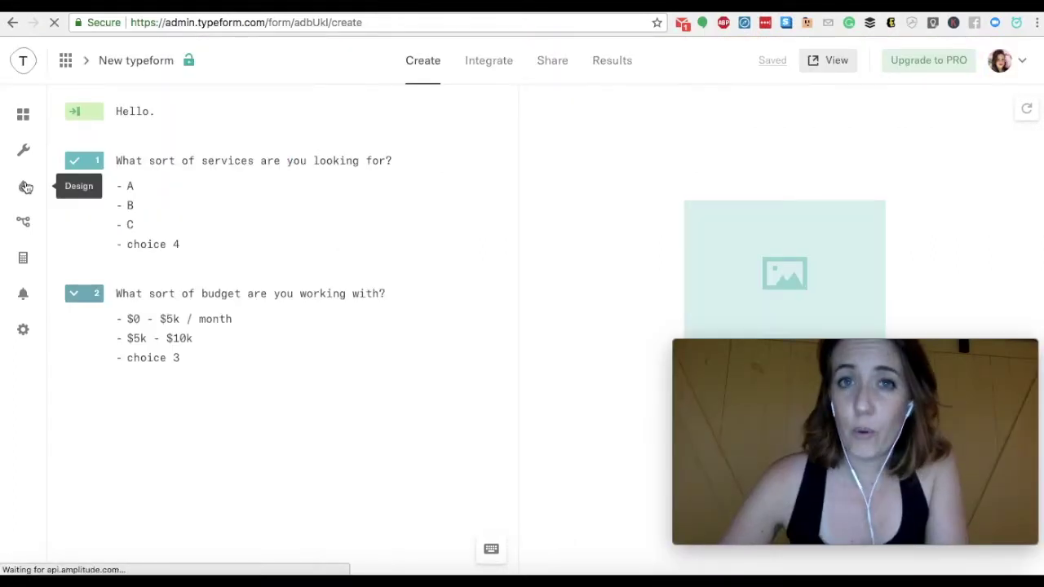
{"action": "left_click", "coordinate": [26, 187]}
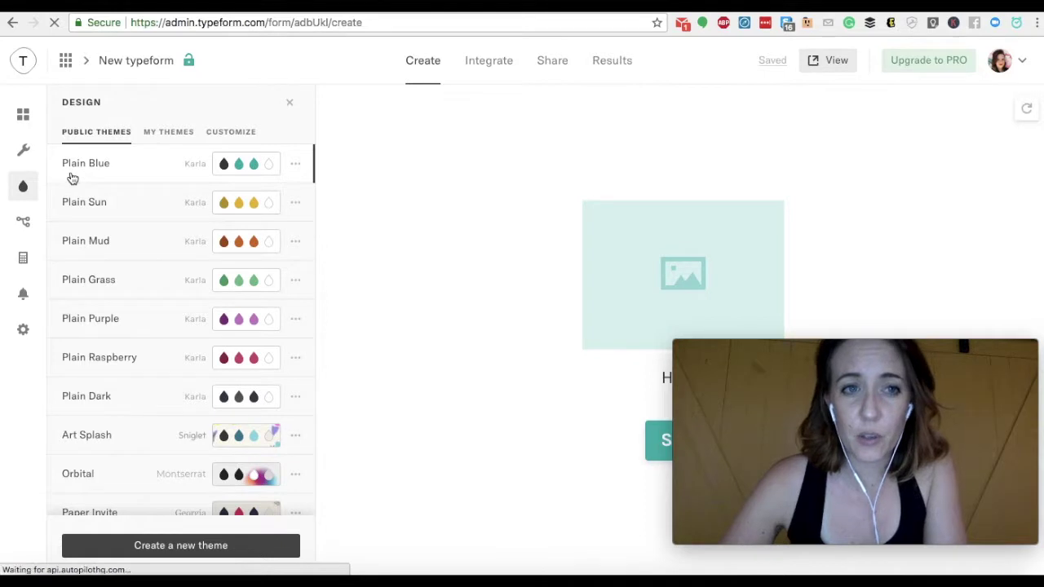
Try Plain Sun, Plain Mud and Plain Grass, then apply the Orbital theme to the form
{"action": "left_click", "coordinate": [24, 150]}
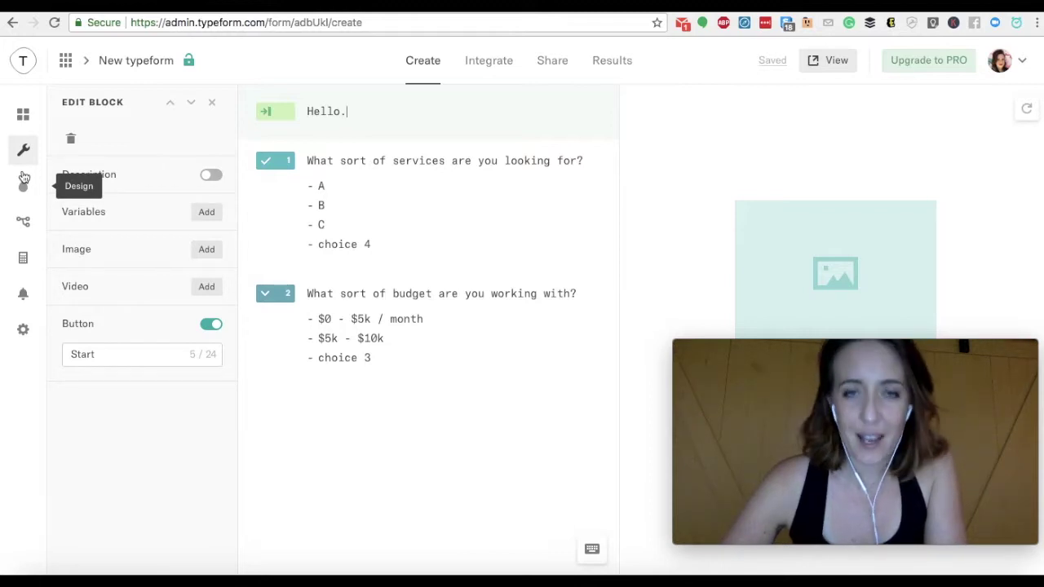
{"action": "left_click", "coordinate": [23, 114]}
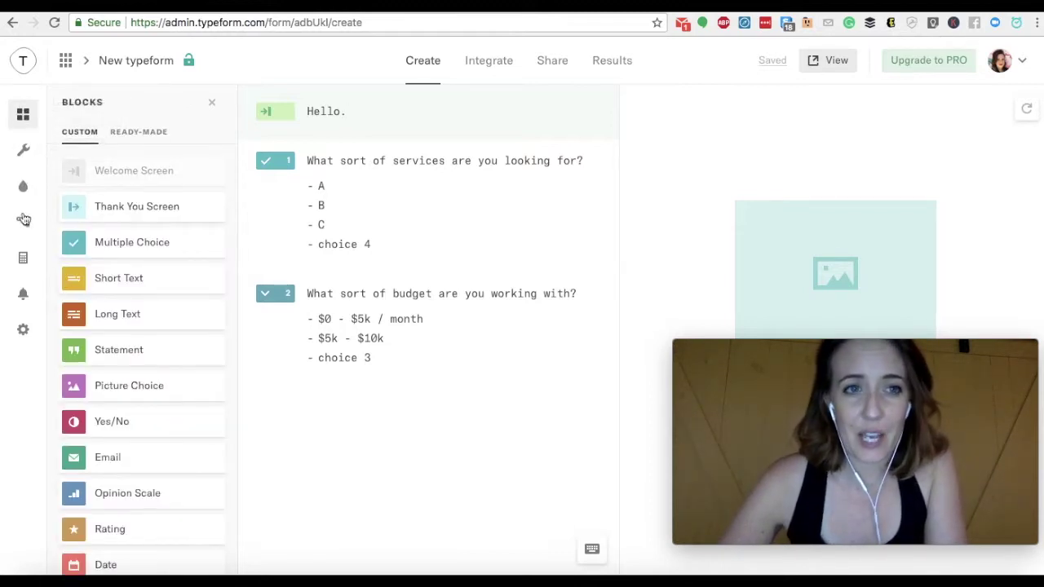
{"action": "left_click", "coordinate": [22, 188]}
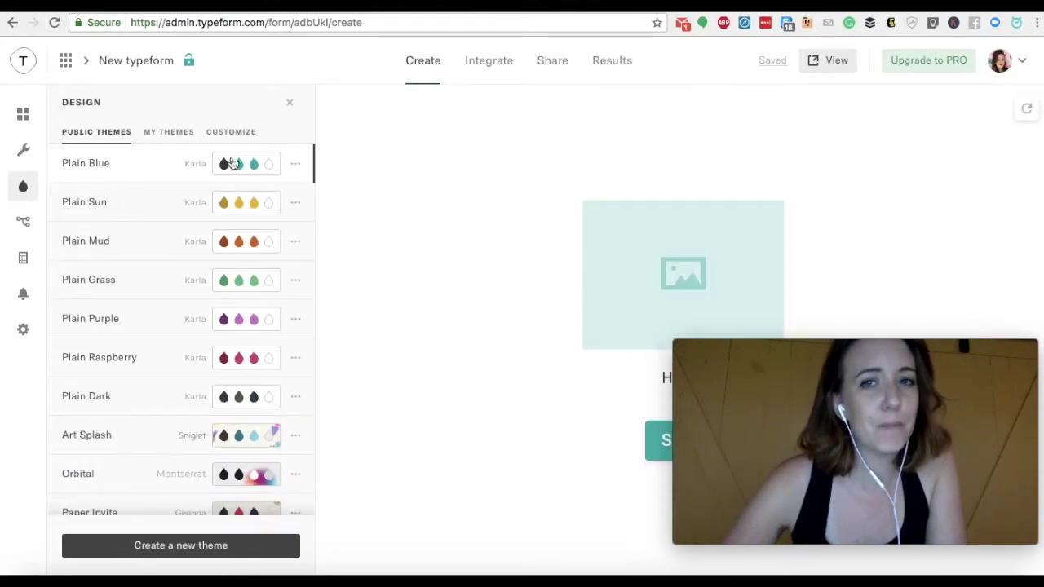
{"action": "left_click", "coordinate": [126, 204]}
{"action": "left_click", "coordinate": [147, 244]}
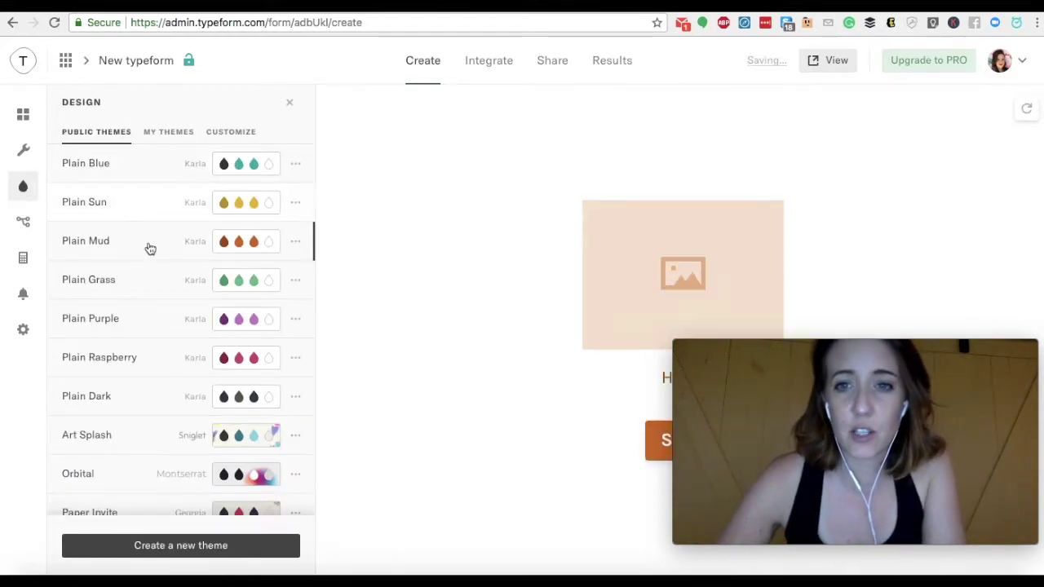
{"action": "left_click", "coordinate": [148, 283]}
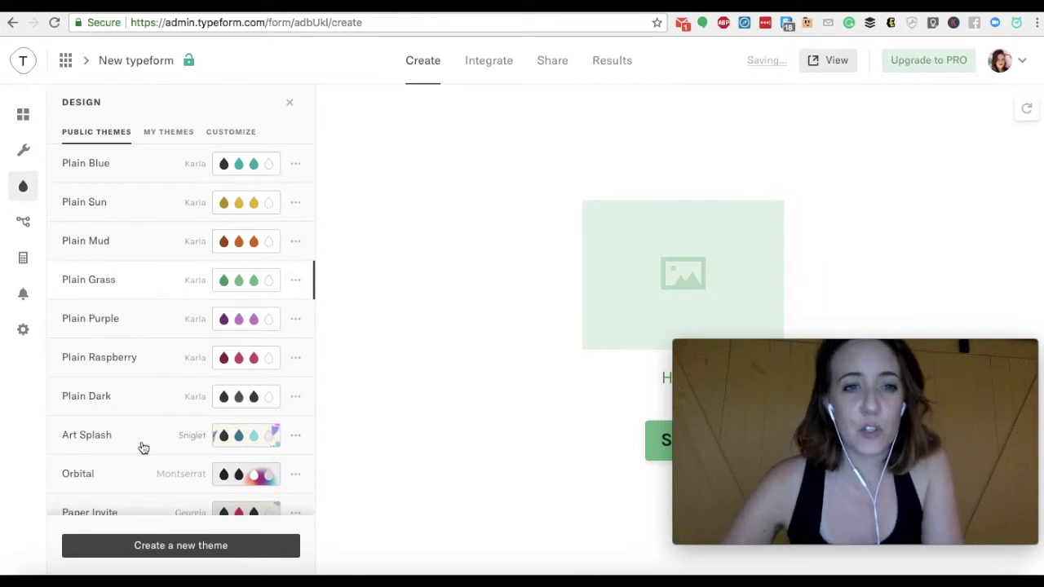
{"action": "left_click", "coordinate": [142, 473]}
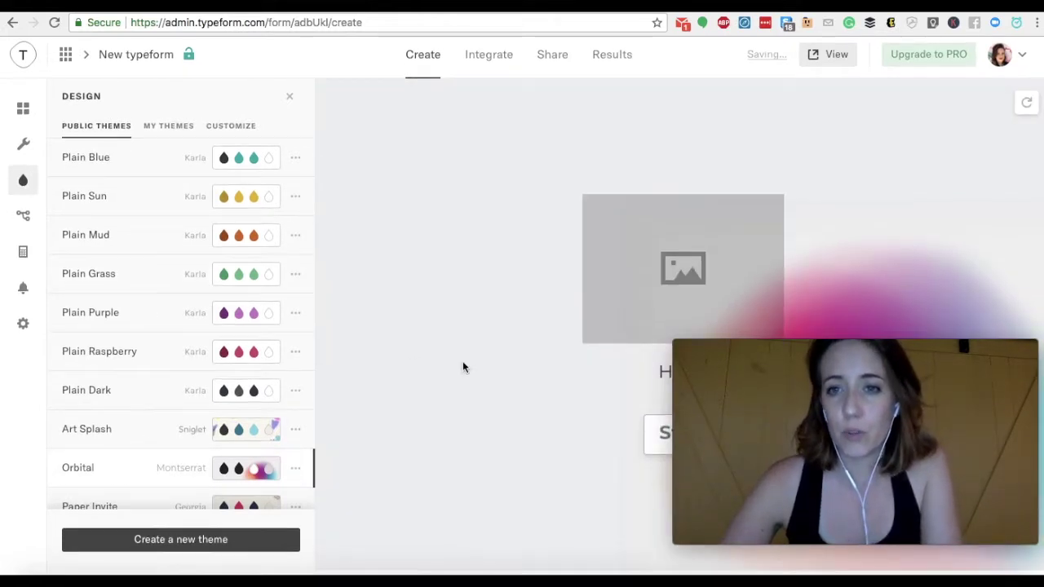
{"action": "left_click_drag", "start_coordinate": [804, 347], "coordinate": [464, 338]}
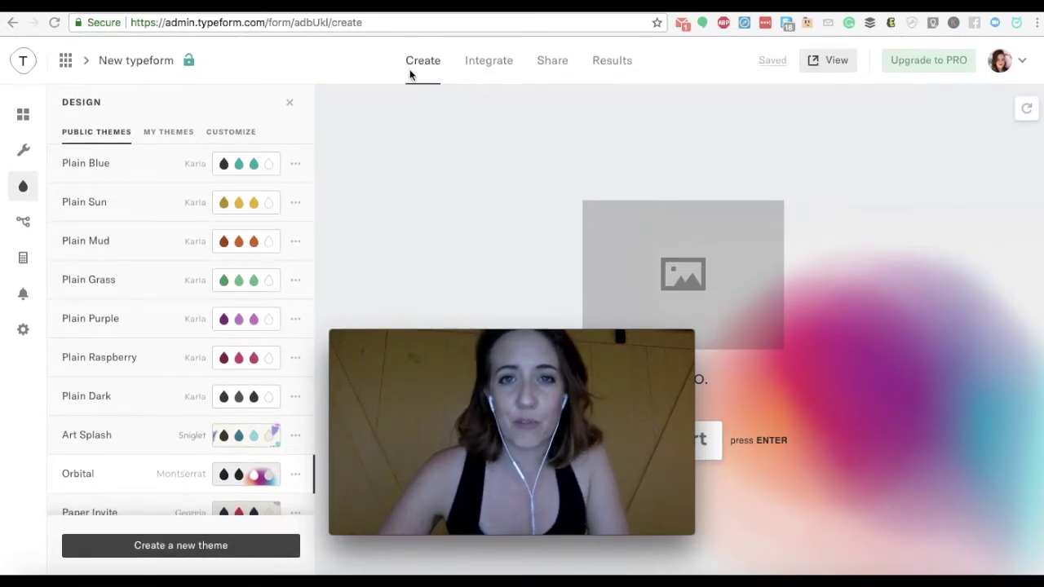
Copy the form's public share link and load it in a new incognito window
{"action": "left_click", "coordinate": [552, 65]}
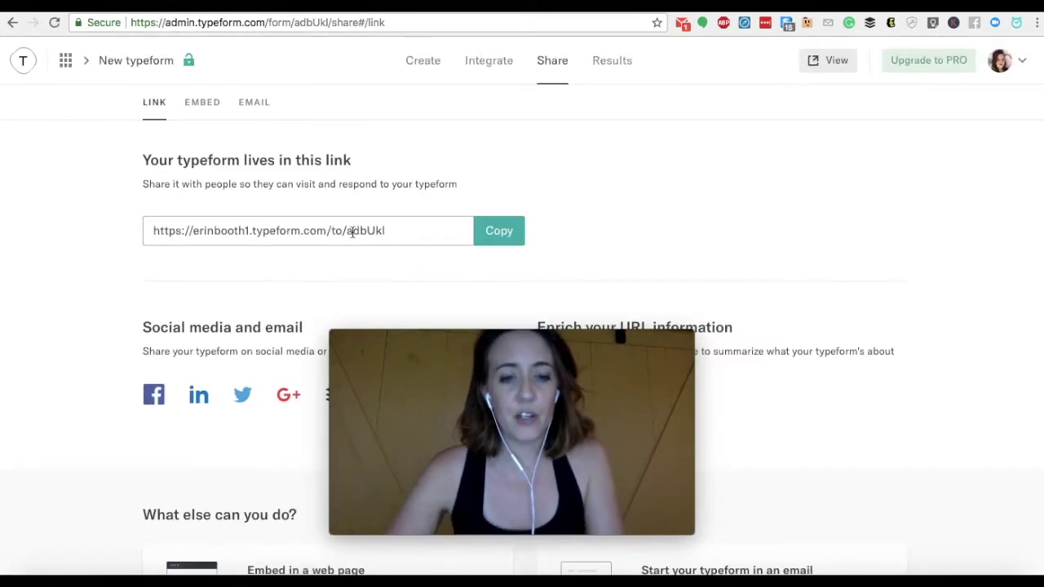
{"action": "left_click", "coordinate": [352, 232]}
{"action": "key", "text": "super+c"}
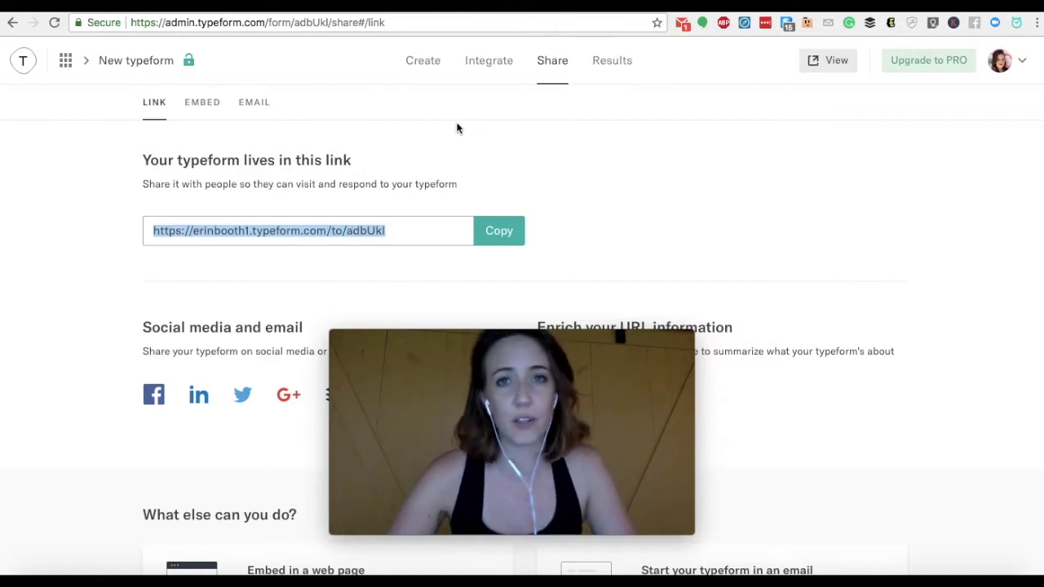
{"action": "left_click", "coordinate": [45, 0]}
{"action": "left_click", "coordinate": [122, 11]}
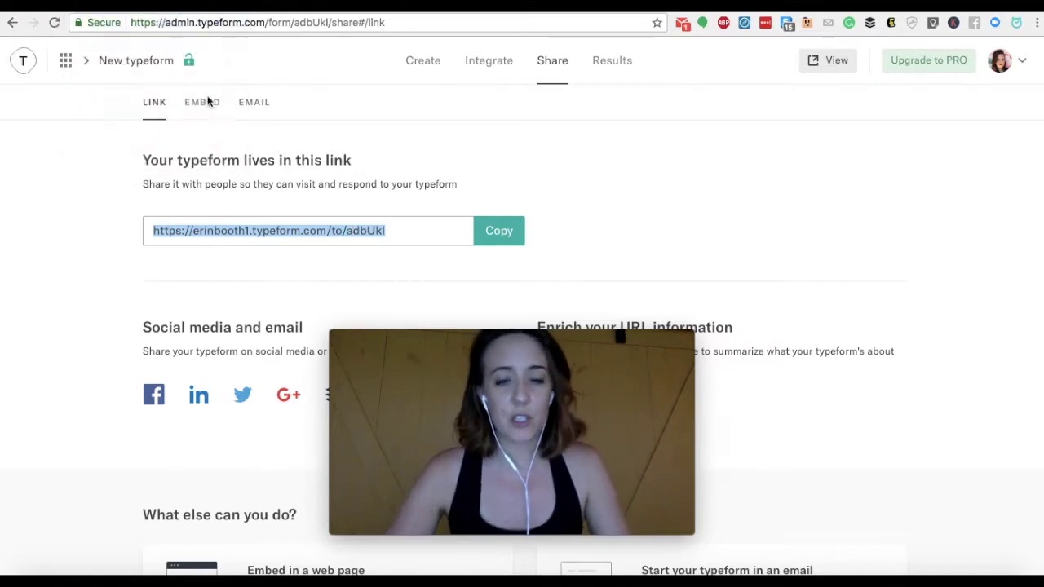
{"action": "key", "text": "super+v"}
{"action": "key", "text": "Return"}
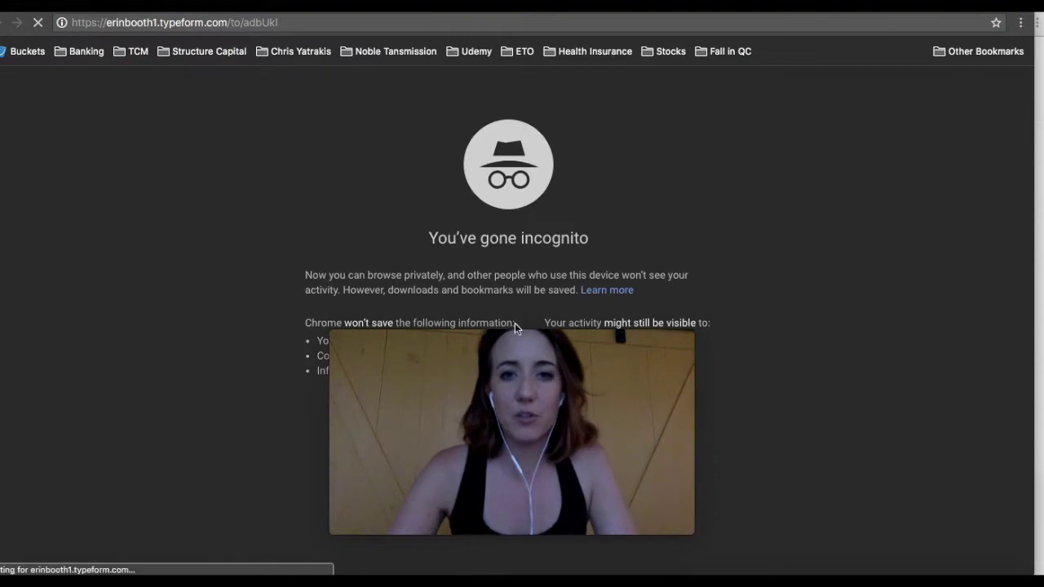
Submit a live response choosing A and $5k - $10k, then close the incognito window
{"action": "left_click_drag", "start_coordinate": [523, 343], "coordinate": [890, 372]}
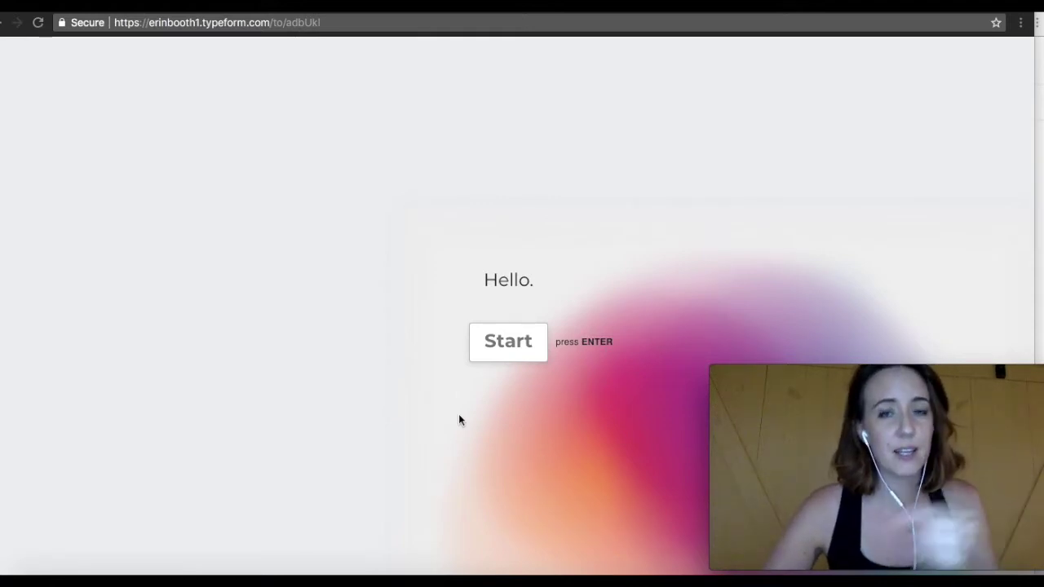
{"action": "left_click", "coordinate": [524, 349]}
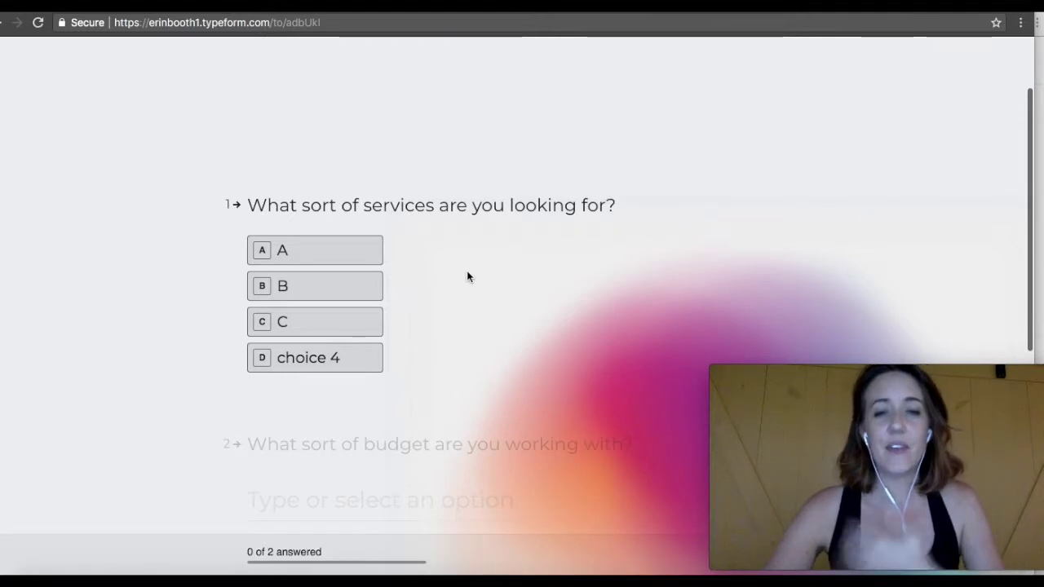
{"action": "left_click", "coordinate": [334, 260]}
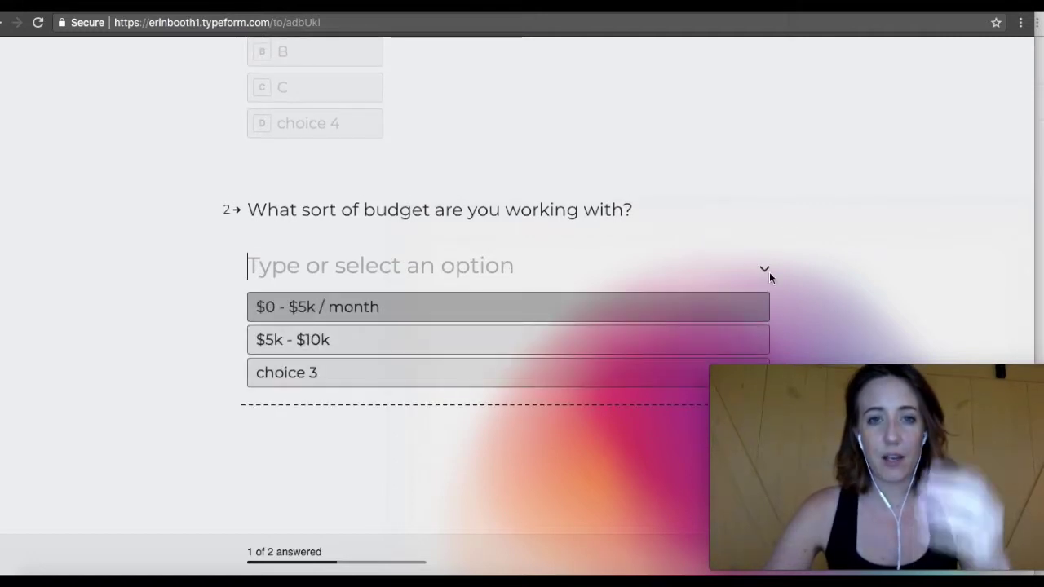
{"action": "left_click", "coordinate": [363, 343]}
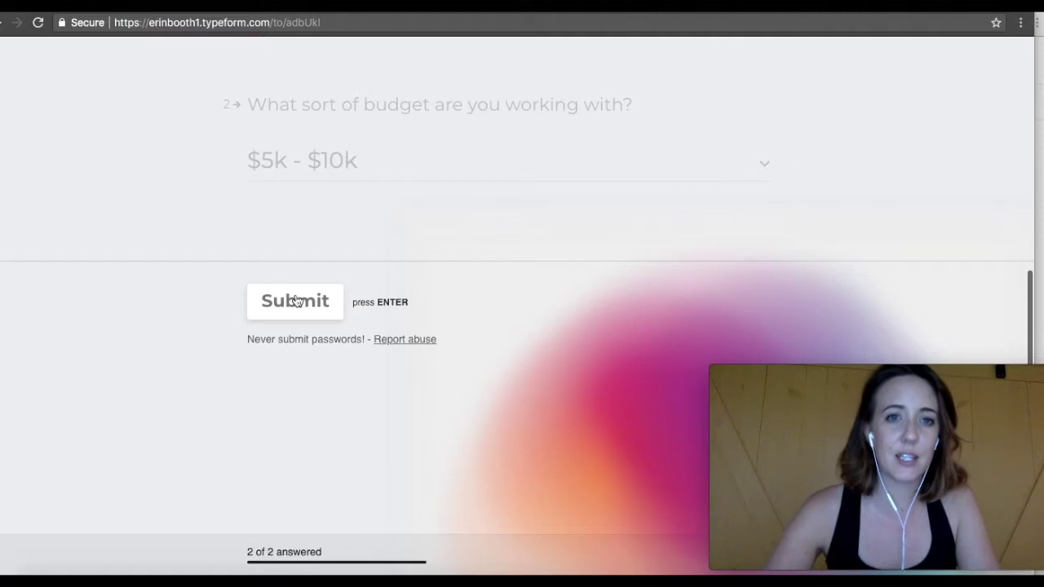
{"action": "left_click", "coordinate": [295, 301]}
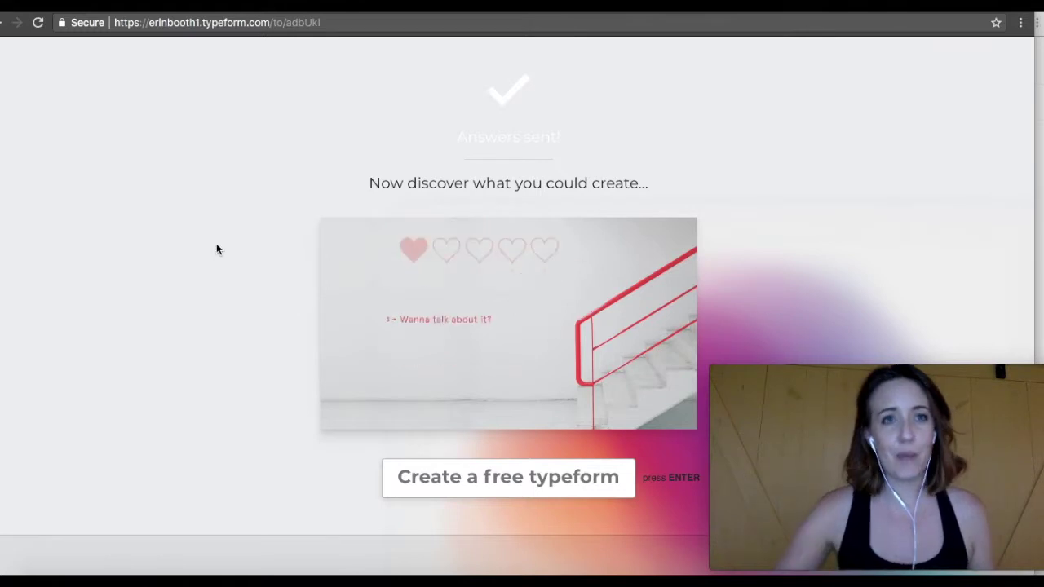
{"action": "key", "text": "super+w"}
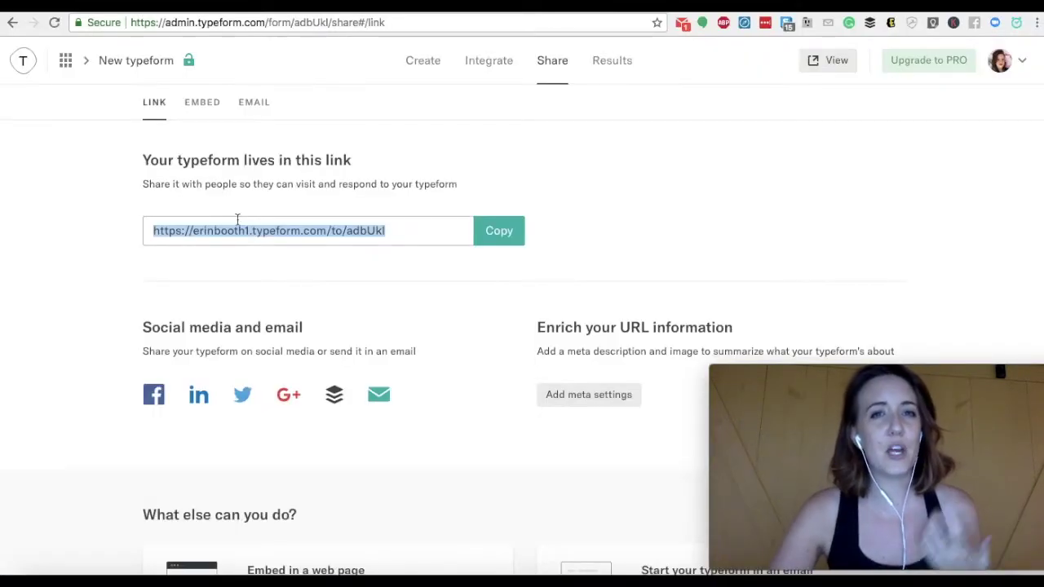
Open the Results summary and scroll through the one recorded test response
{"action": "left_click", "coordinate": [612, 65]}
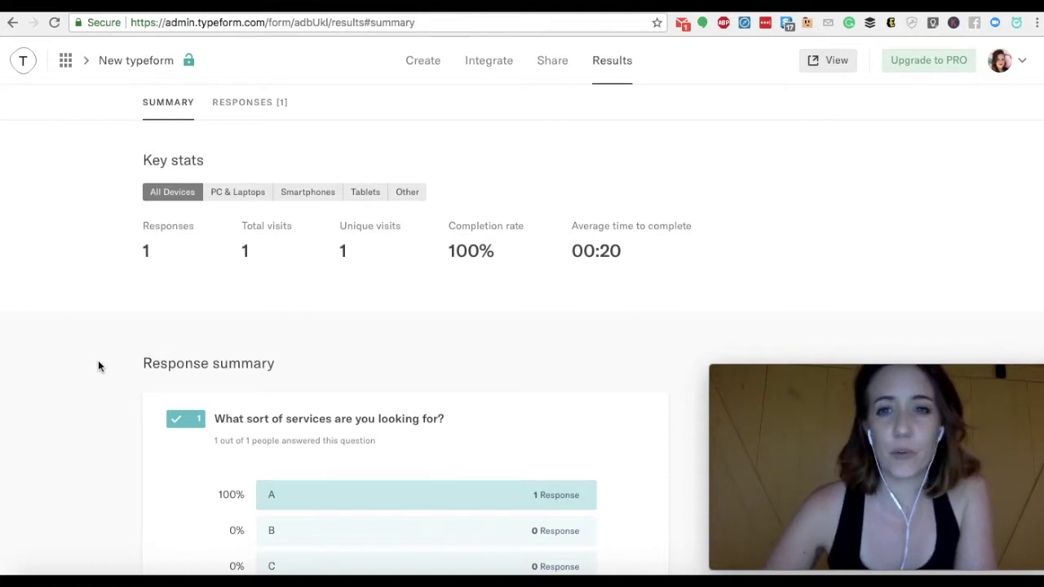
{"action": "scroll", "coordinate": [89, 397], "scroll_direction": "down", "scroll_amount": 5}
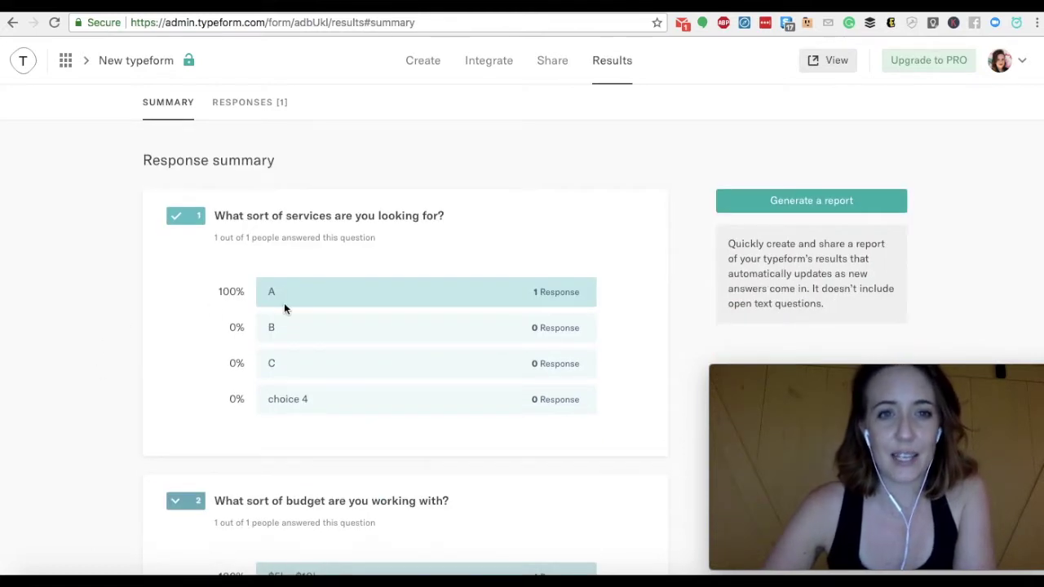
{"action": "scroll", "coordinate": [103, 419], "scroll_direction": "down", "scroll_amount": 3}
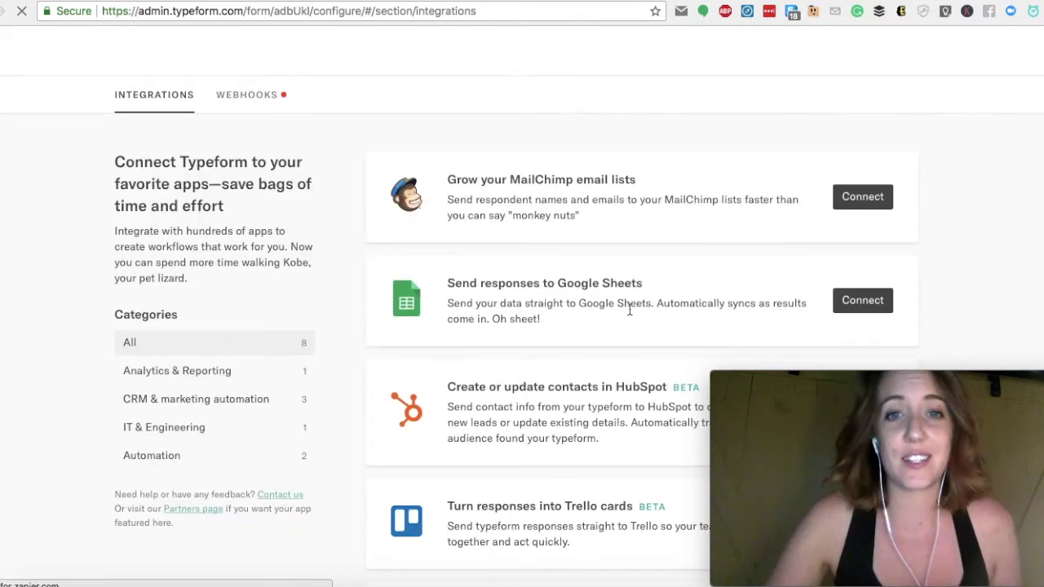
Start connecting Google Sheets, check the available Google accounts without choosing one, then open a new browser tab
{"action": "scroll", "coordinate": [629, 310], "scroll_direction": "down", "scroll_amount": 2}
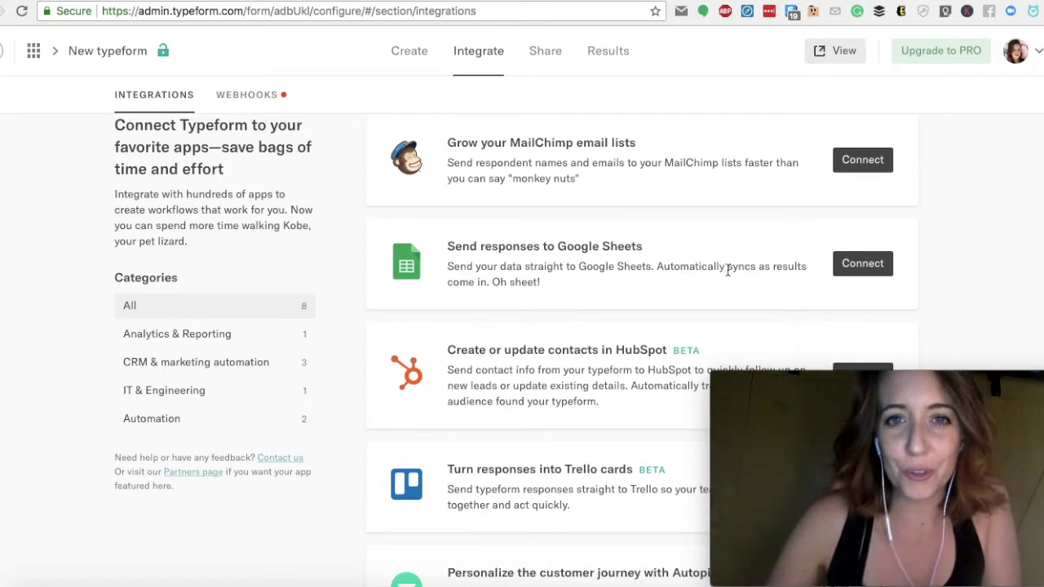
{"action": "left_click", "coordinate": [863, 265]}
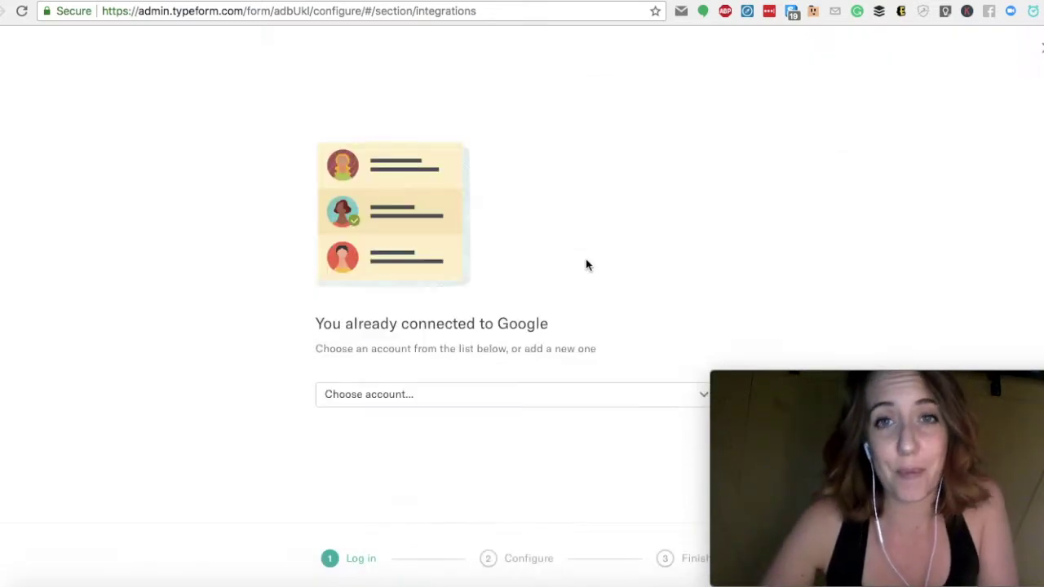
{"action": "left_click", "coordinate": [394, 391]}
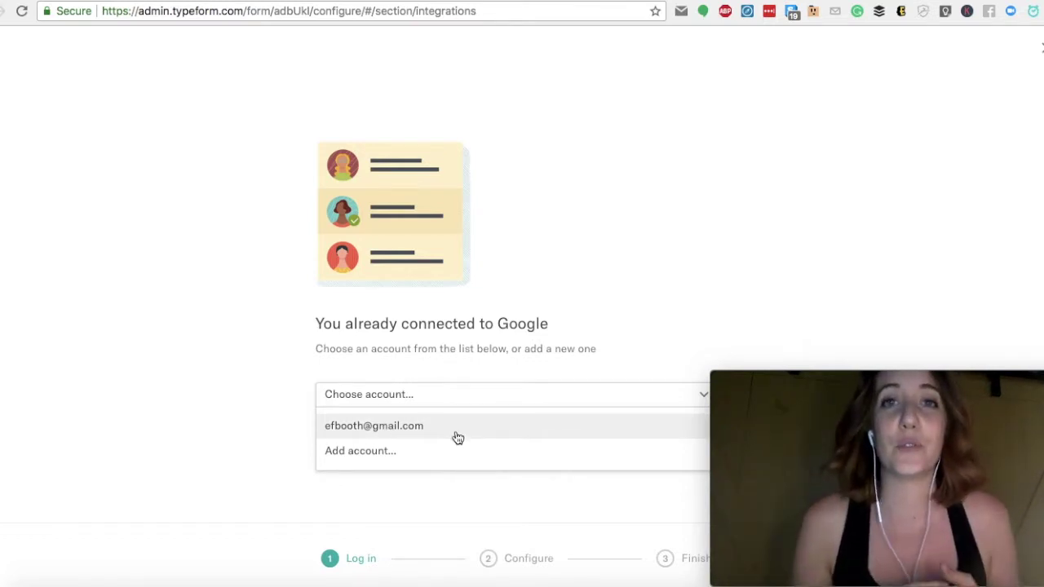
{"action": "left_click", "coordinate": [844, 117]}
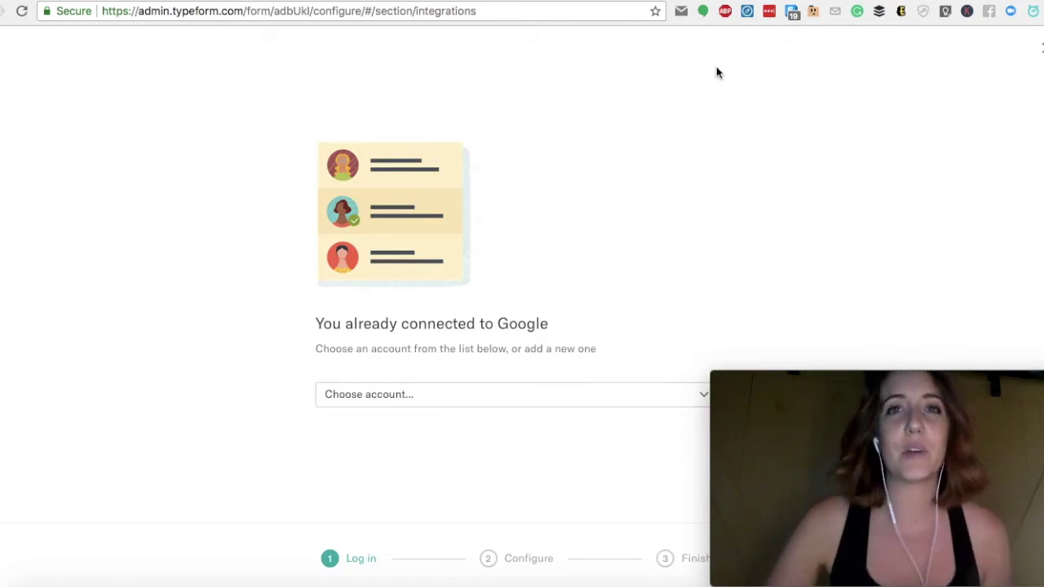
{"action": "key", "text": "super+t"}
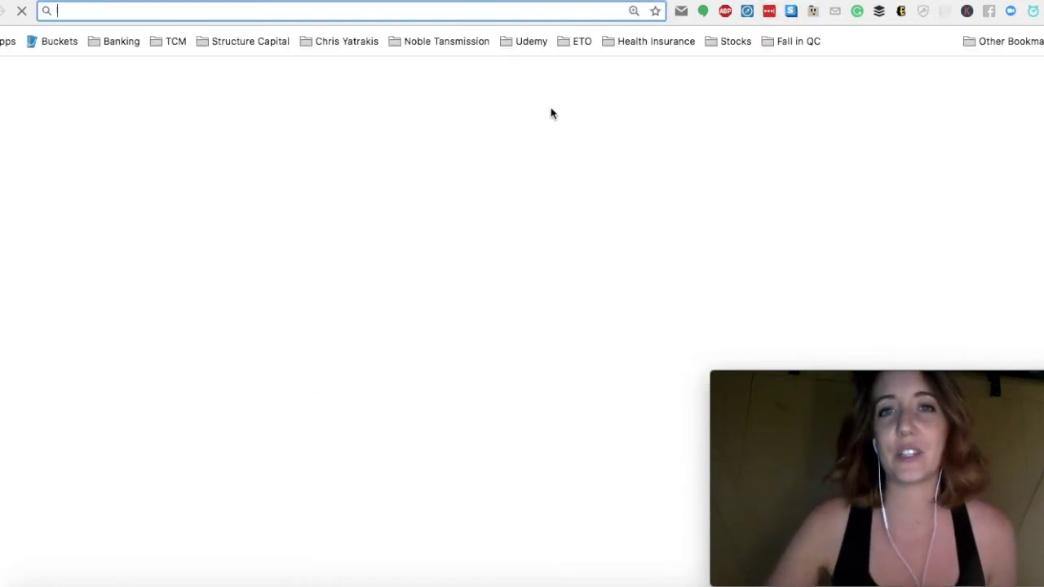
Open the PODCAST GUESTS RESPONSES spreadsheet from the ETO bookmarks folder and scroll through its answers
{"action": "left_click", "coordinate": [581, 43]}
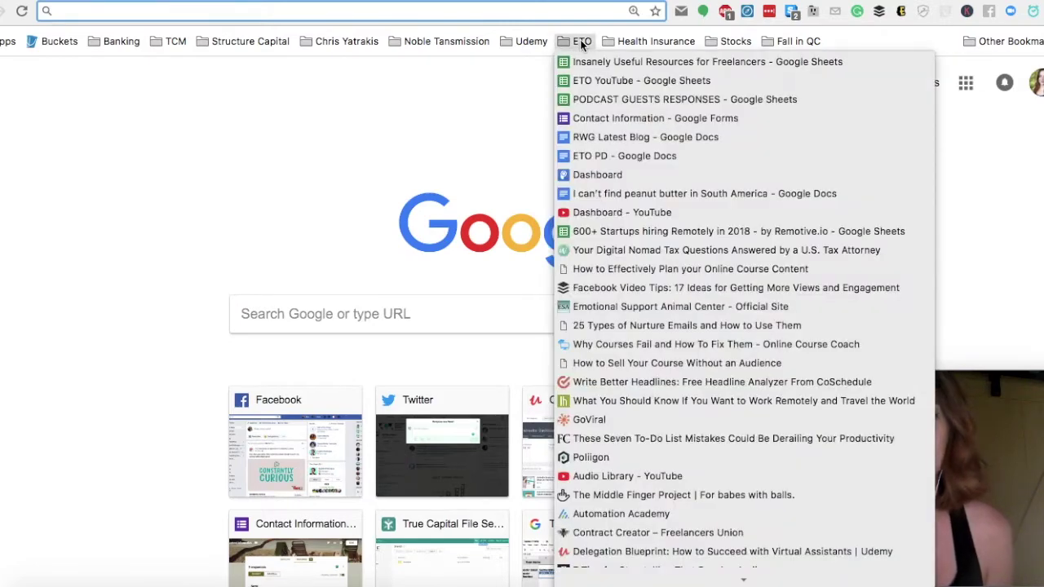
{"action": "left_click", "coordinate": [608, 98]}
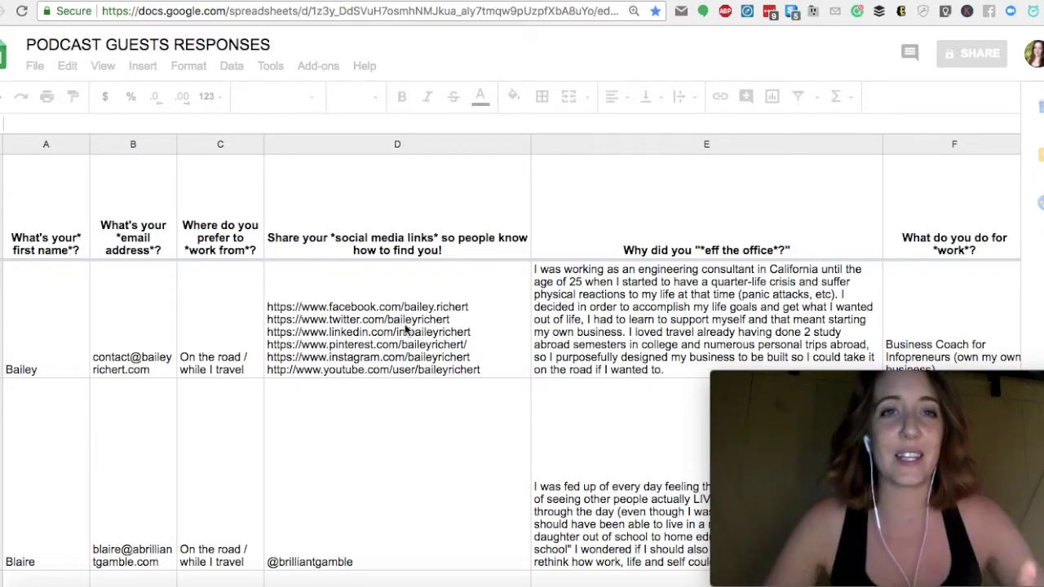
{"action": "scroll", "coordinate": [405, 328], "scroll_direction": "down", "scroll_amount": 3}
{"action": "scroll", "coordinate": [405, 328], "scroll_direction": "up", "scroll_amount": 3}
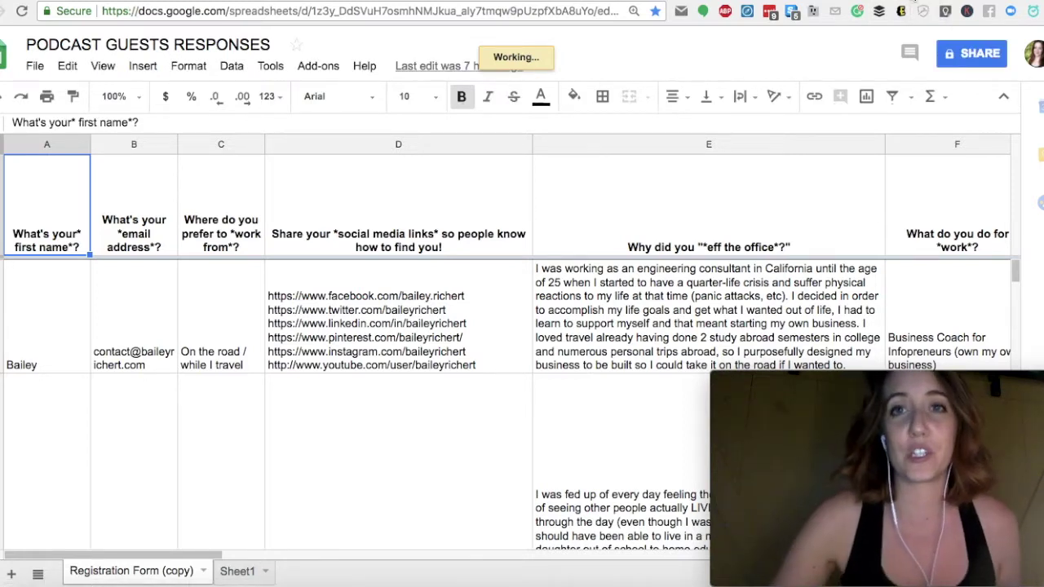
Switch back to the previous browser tab and scroll down the page
{"action": "key", "text": "ctrl+shift+Tab"}
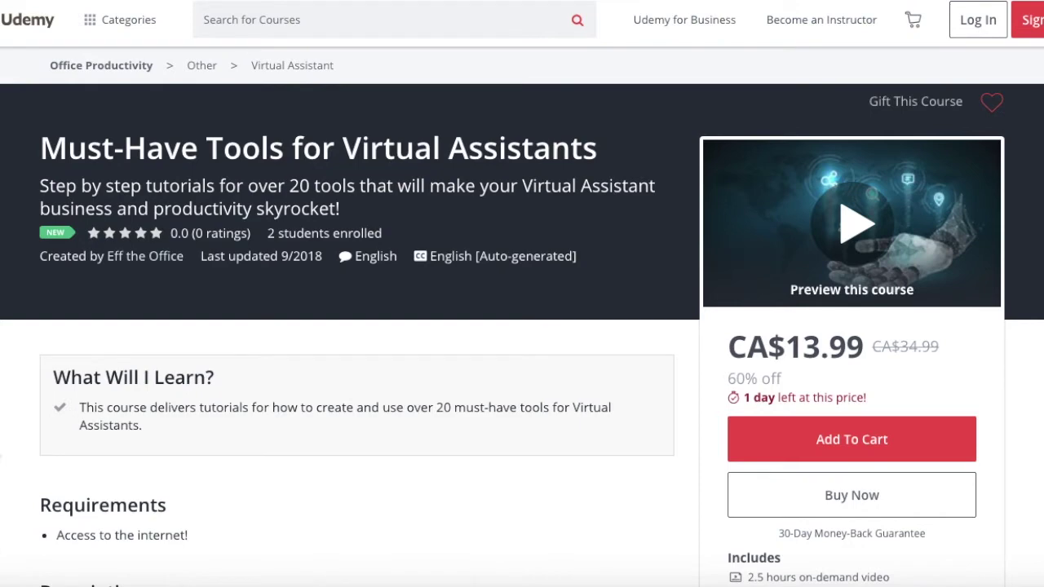
{"action": "scroll", "coordinate": [522, 294], "scroll_direction": "down", "scroll_amount": 3}
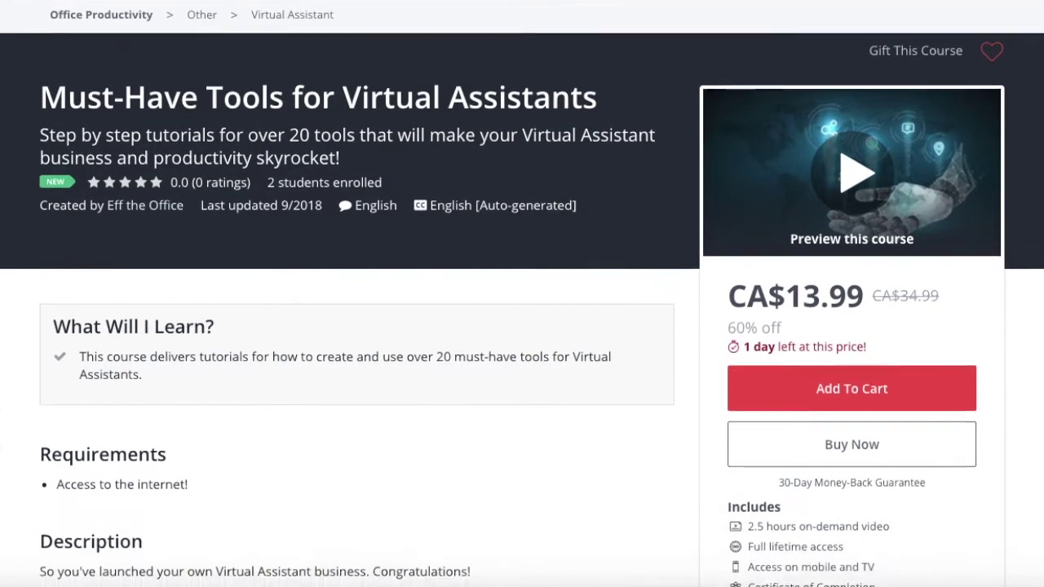
{"action": "scroll", "coordinate": [522, 293], "scroll_direction": "down", "scroll_amount": 5}
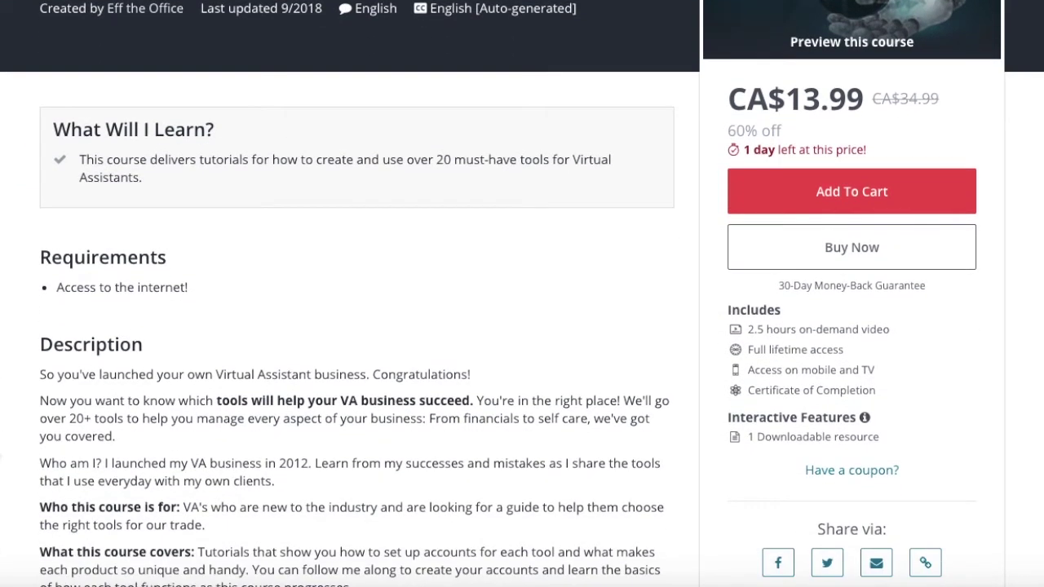